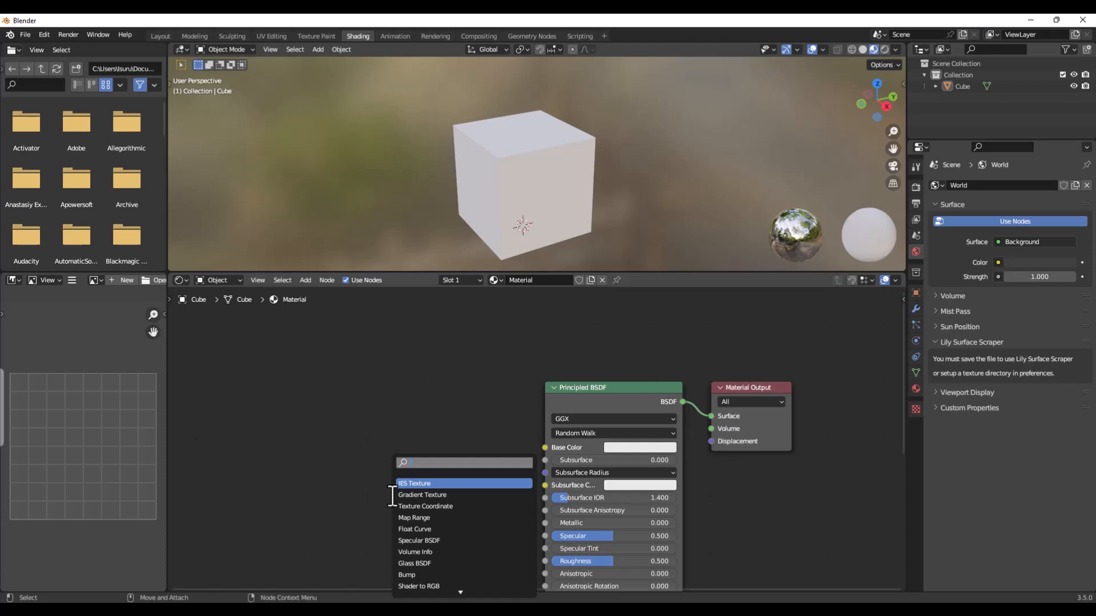
# - Add a Noise Texture node to the cube's material and place it before the Principled BSDF node
pyautogui.write('i')
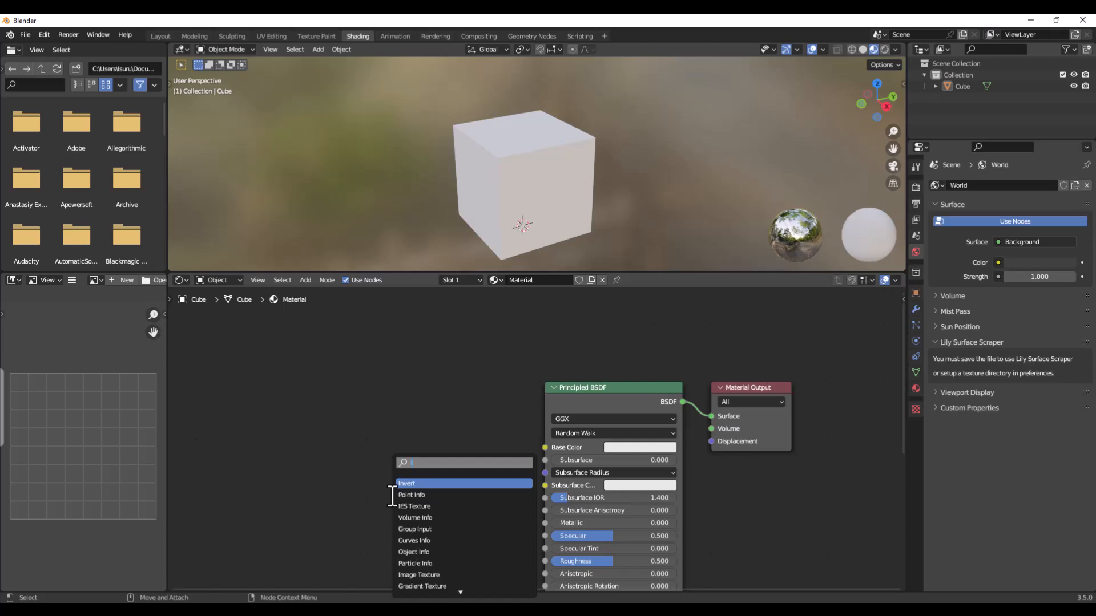
pyautogui.press('BackSpace')
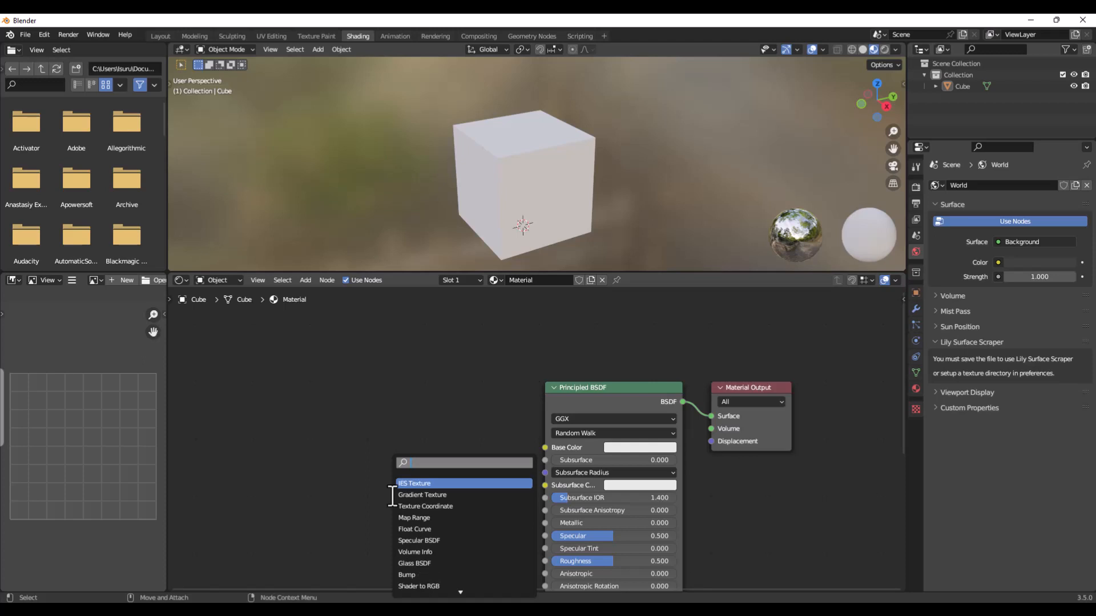
pyautogui.write('noi')
pyautogui.press('Return')
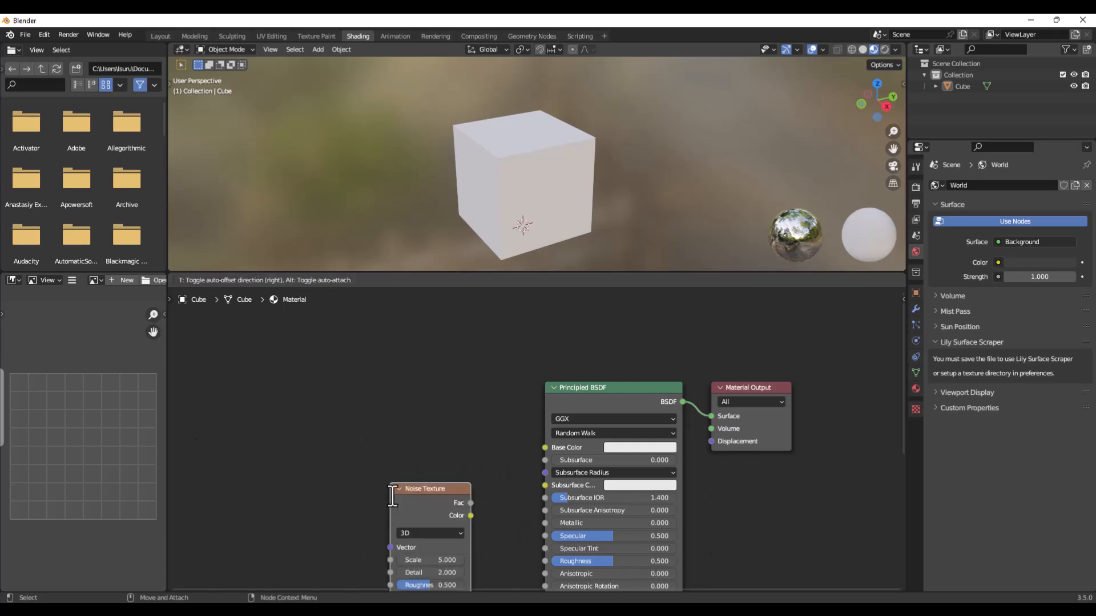
pyautogui.click(288, 392)
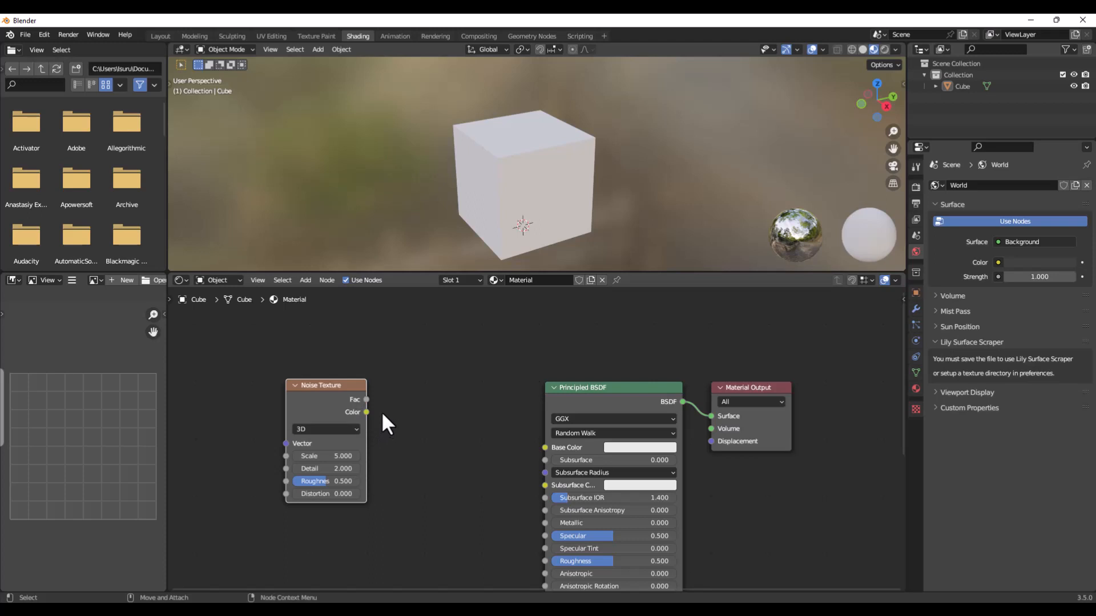
# - Darken the Principled BSDF's base color to near black and inspect the cube
pyautogui.click(589, 393)
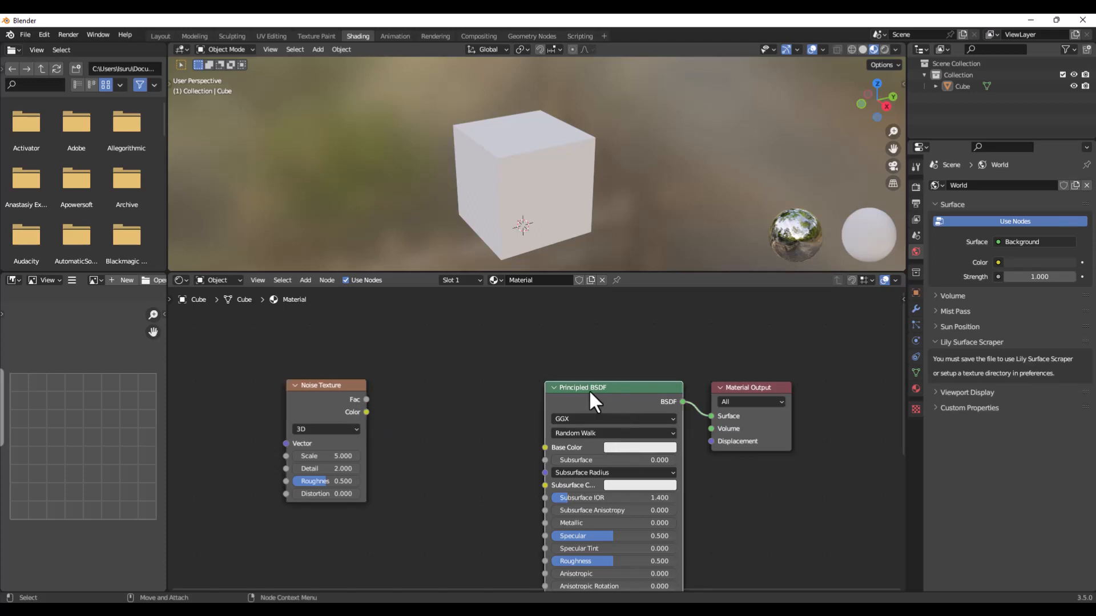
pyautogui.click(631, 449)
pyautogui.moveTo(701, 343); pyautogui.dragTo(703, 365)
pyautogui.moveTo(643, 206); pyautogui.dragTo(615, 183, button='middle')
pyautogui.scroll(3, 564, 165)
pyautogui.scroll(-1, 564, 165)
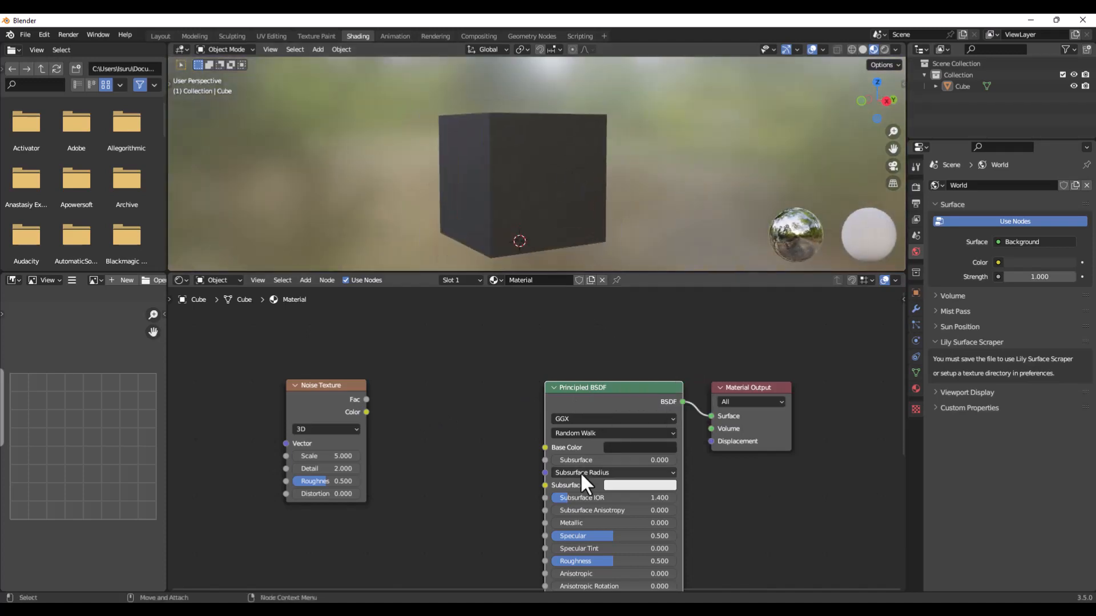
# - Set the Principled BSDF's metallic to about 0.795 and its roughness to about 0.127, checking the cube's reflections
pyautogui.moveTo(577, 522); pyautogui.dragTo(645, 522)
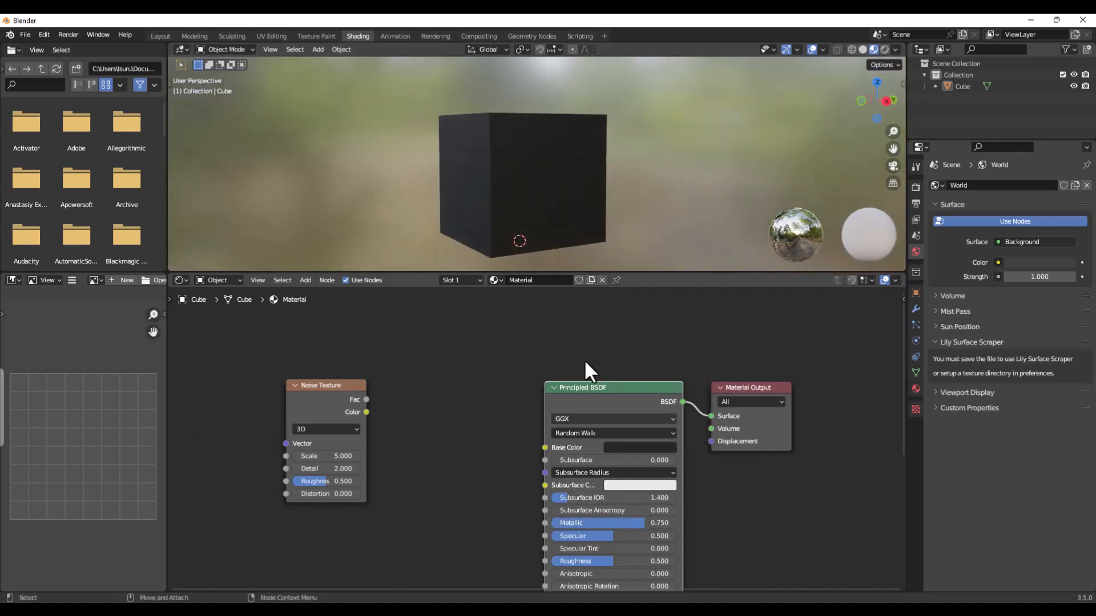
pyautogui.moveTo(574, 251)
pyautogui.mouseDown(button='middle')
pyautogui.moveTo(546, 180)
pyautogui.moveTo(509, 217)
pyautogui.moveTo(561, 235)
pyautogui.mouseUp(button='middle')
pyautogui.click(561, 235)
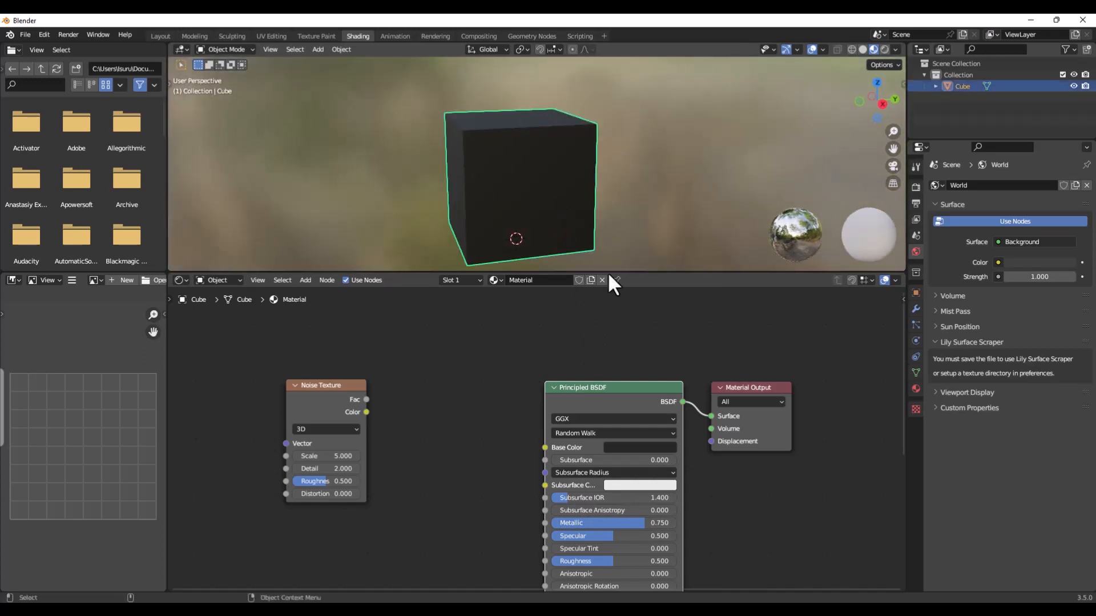
pyautogui.moveTo(619, 521); pyautogui.dragTo(571, 561)
pyautogui.moveTo(453, 174); pyautogui.dragTo(502, 147, button='middle')
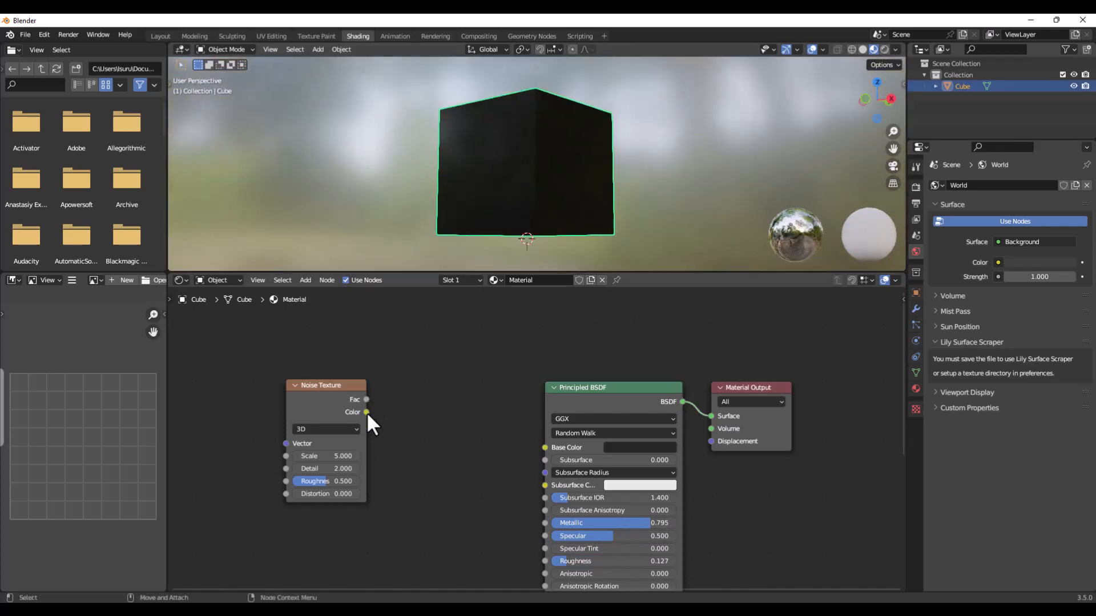
# - Link the Noise Texture's Color to the shader's Roughness, with noise roughness about 0.317 and shader metallic about 0.273
pyautogui.moveTo(366, 412); pyautogui.dragTo(547, 562)
pyautogui.moveTo(563, 189); pyautogui.dragTo(546, 150, button='middle')
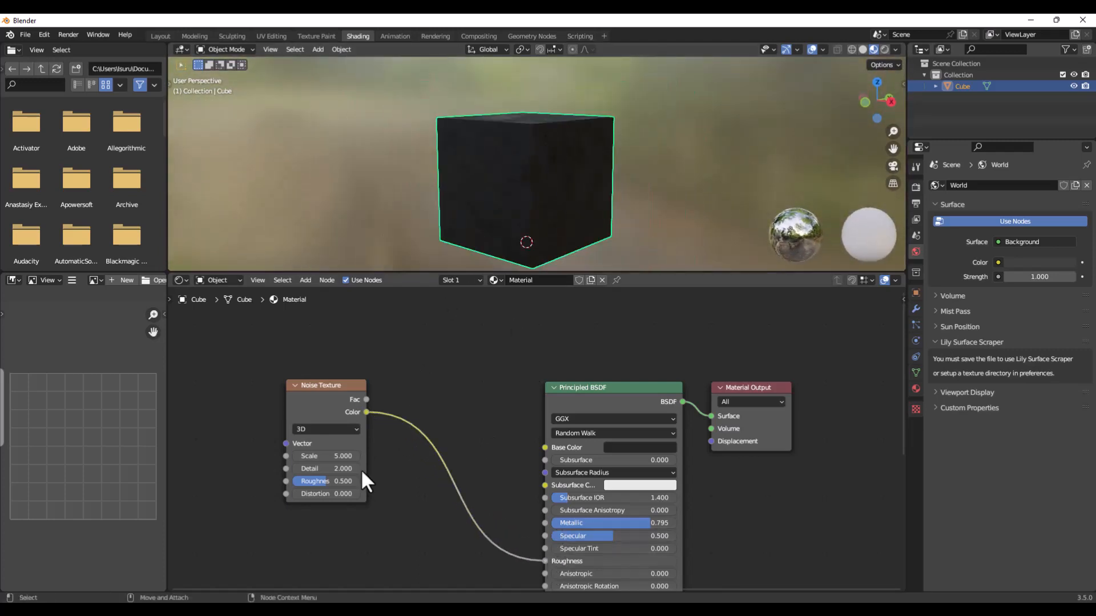
pyautogui.moveTo(318, 481); pyautogui.dragTo(312, 482)
pyautogui.moveTo(593, 523); pyautogui.dragTo(527, 523)
pyautogui.moveTo(564, 234); pyautogui.dragTo(480, 172, button='middle')
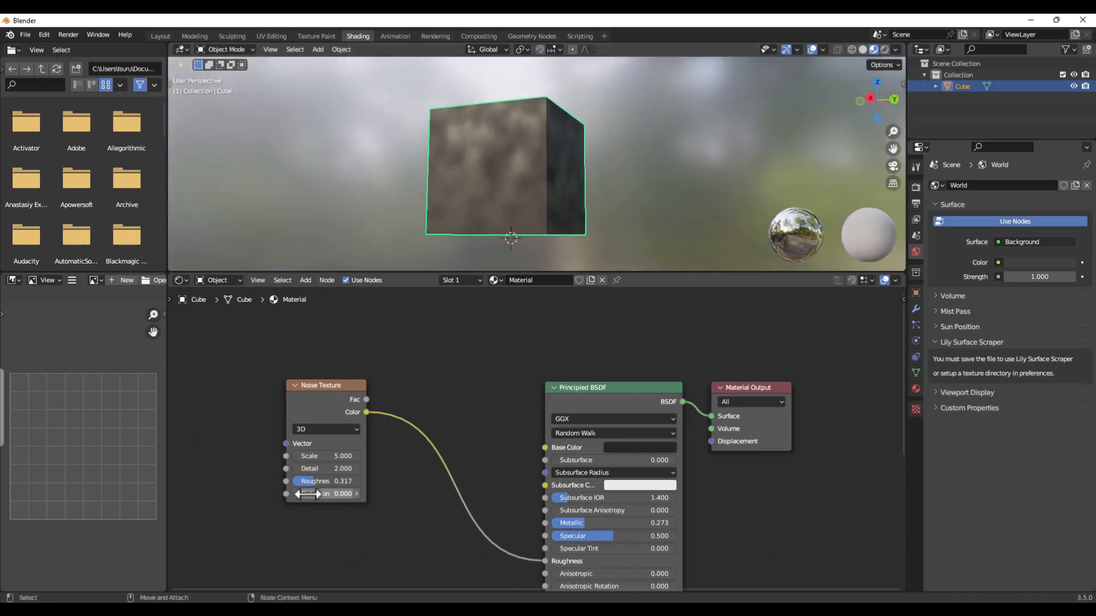
# - Set the Noise Texture's roughness to about 0.667 and its scale to 3.5, and inspect the cube
pyautogui.moveTo(318, 481); pyautogui.dragTo(311, 456)
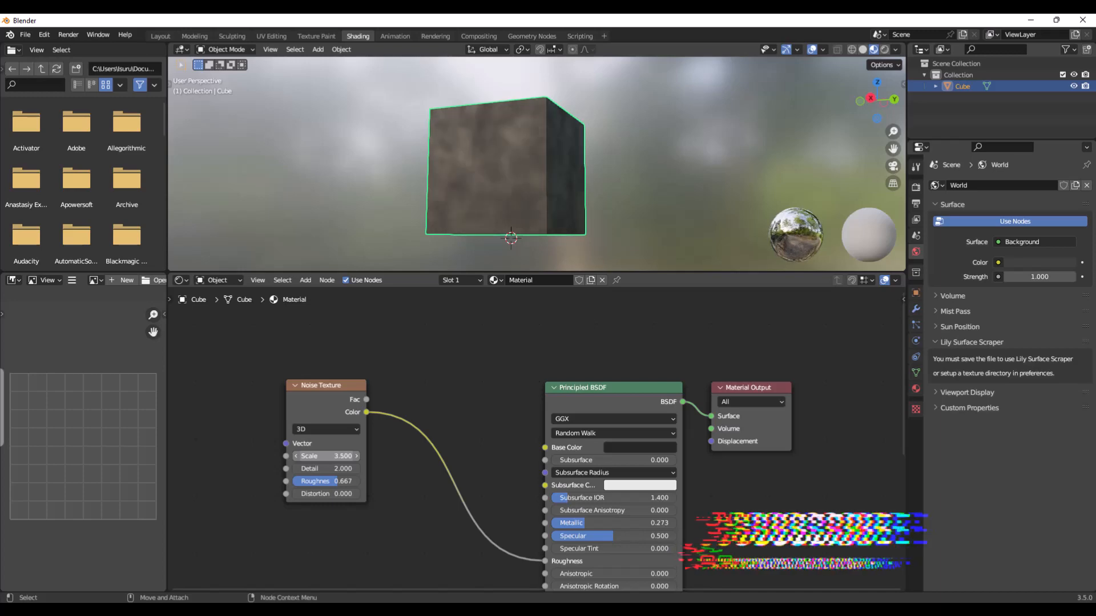
pyautogui.moveTo(502, 200); pyautogui.dragTo(543, 247, button='middle')
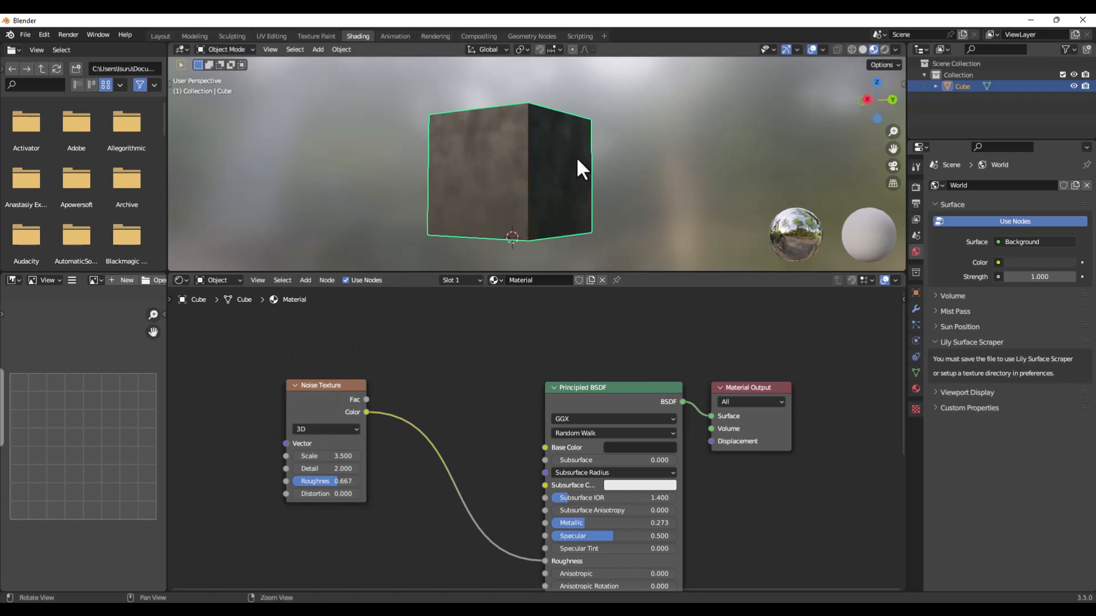
pyautogui.moveTo(577, 166)
pyautogui.mouseDown(button='middle')
pyautogui.moveTo(616, 235)
pyautogui.moveTo(567, 167)
pyautogui.moveTo(587, 201)
pyautogui.moveTo(461, 221)
pyautogui.moveTo(619, 177)
pyautogui.moveTo(538, 191)
pyautogui.moveTo(609, 157)
pyautogui.moveTo(566, 171)
pyautogui.mouseUp(button='middle')
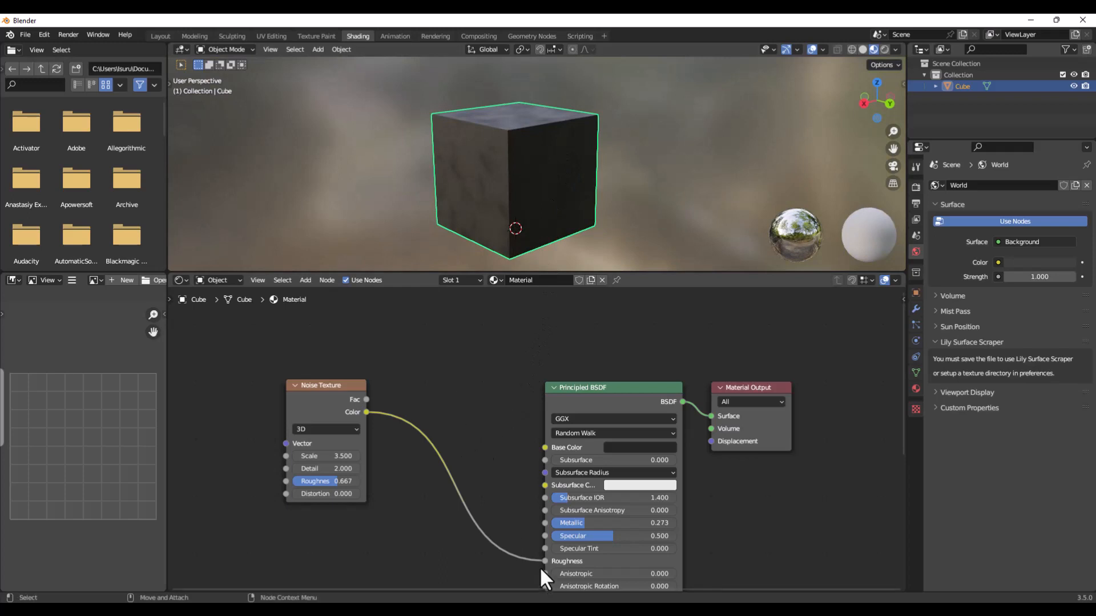
# - Try the noise link on Base Color instead of Roughness, inspect the cube, and disconnect it from the shader
pyautogui.moveTo(543, 560); pyautogui.dragTo(539, 447)
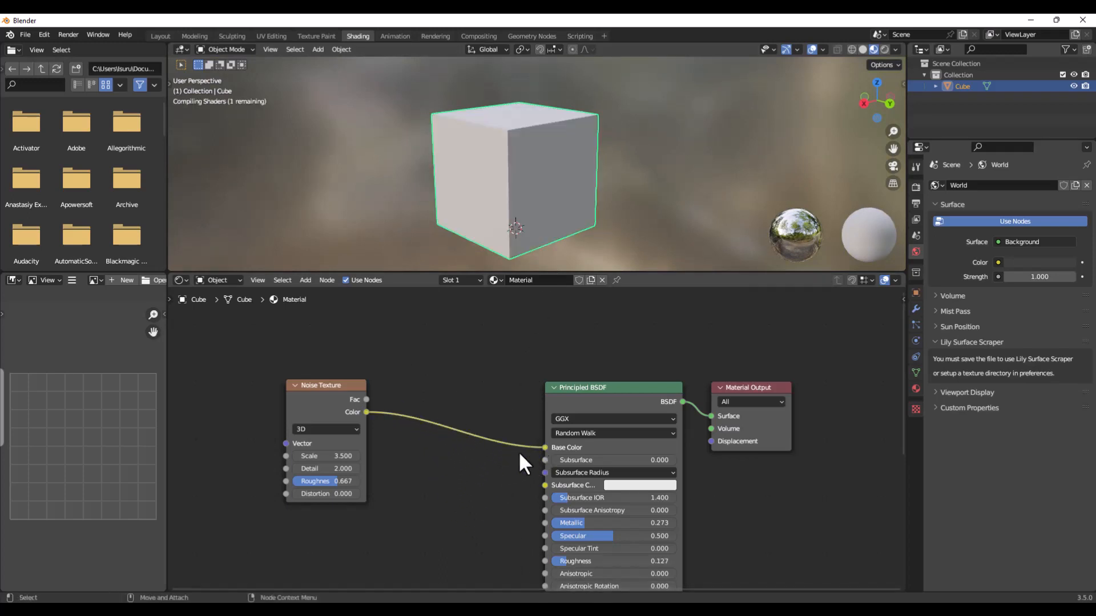
pyautogui.click(327, 392)
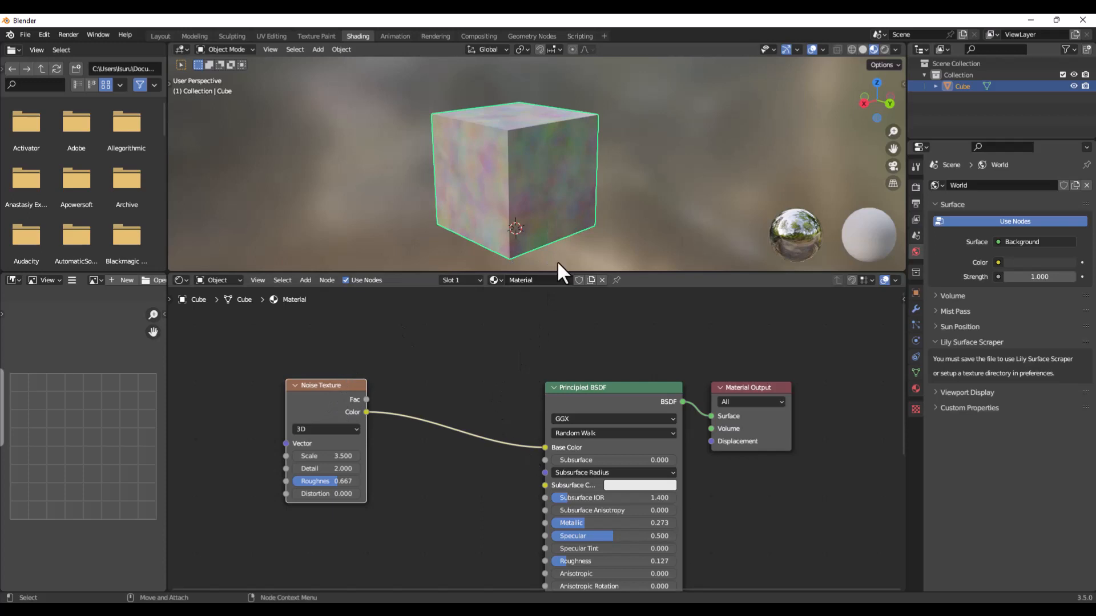
pyautogui.moveTo(557, 261); pyautogui.dragTo(520, 158, button='middle')
pyautogui.moveTo(543, 448); pyautogui.dragTo(473, 440)
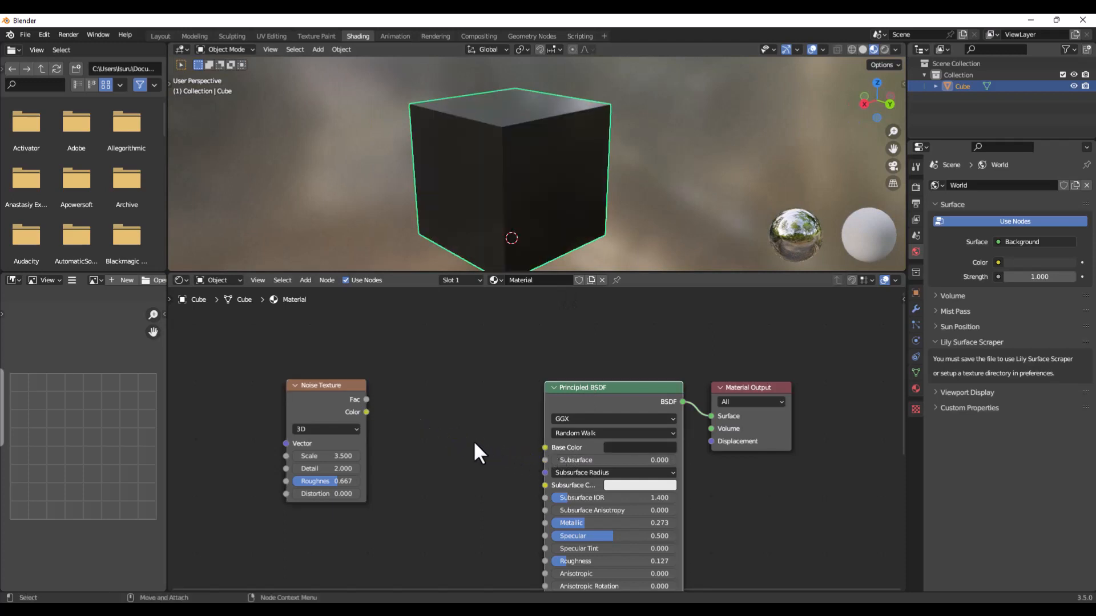
# - Add a ColorRamp node beside the Noise Texture and link the noise Color output to the ramp's Fac input
pyautogui.hotkey('shift', 'a')
pyautogui.write('color ramp')
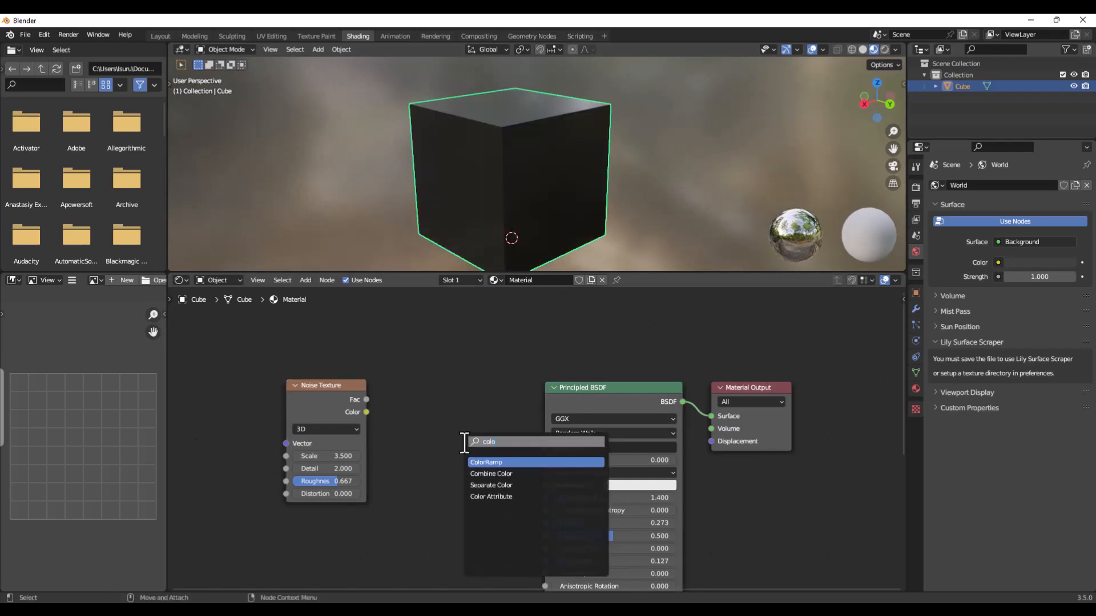
pyautogui.press('Return')
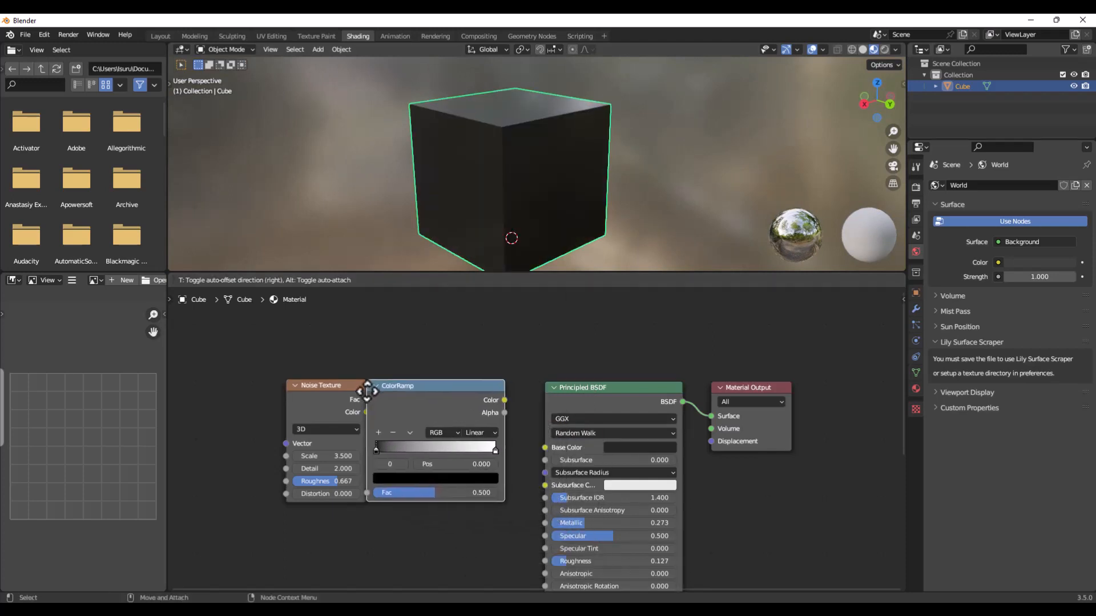
pyautogui.click(372, 394)
pyautogui.moveTo(342, 386); pyautogui.dragTo(387, 501)
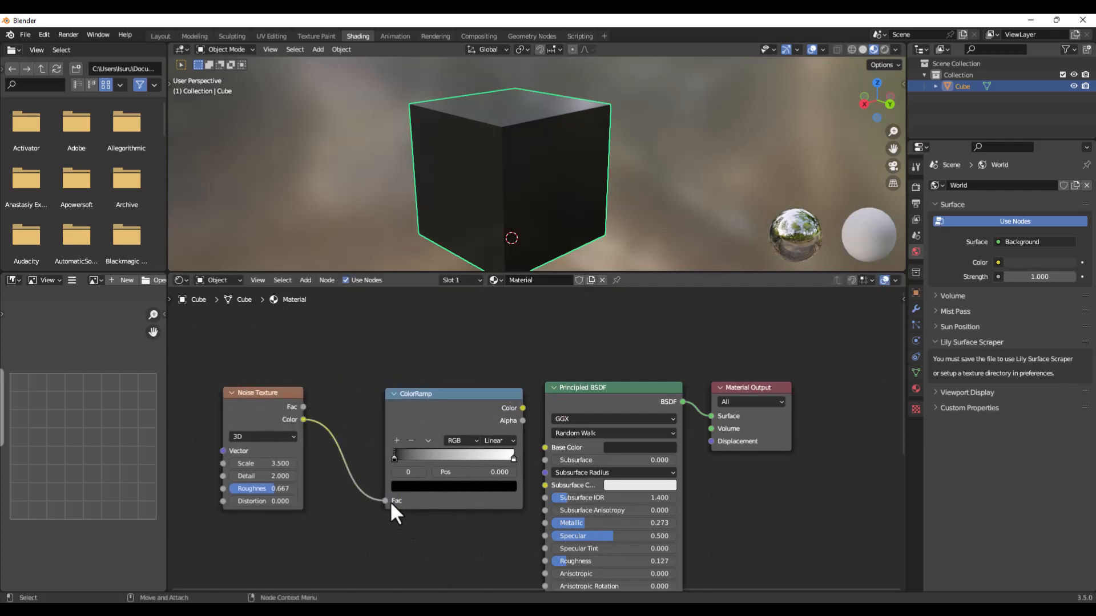
# - Move the ColorRamp closer to the Noise Texture and link its Color output to the shader's Base Color
pyautogui.press('g')
pyautogui.click(451, 438)
pyautogui.moveTo(463, 408); pyautogui.dragTo(545, 448)
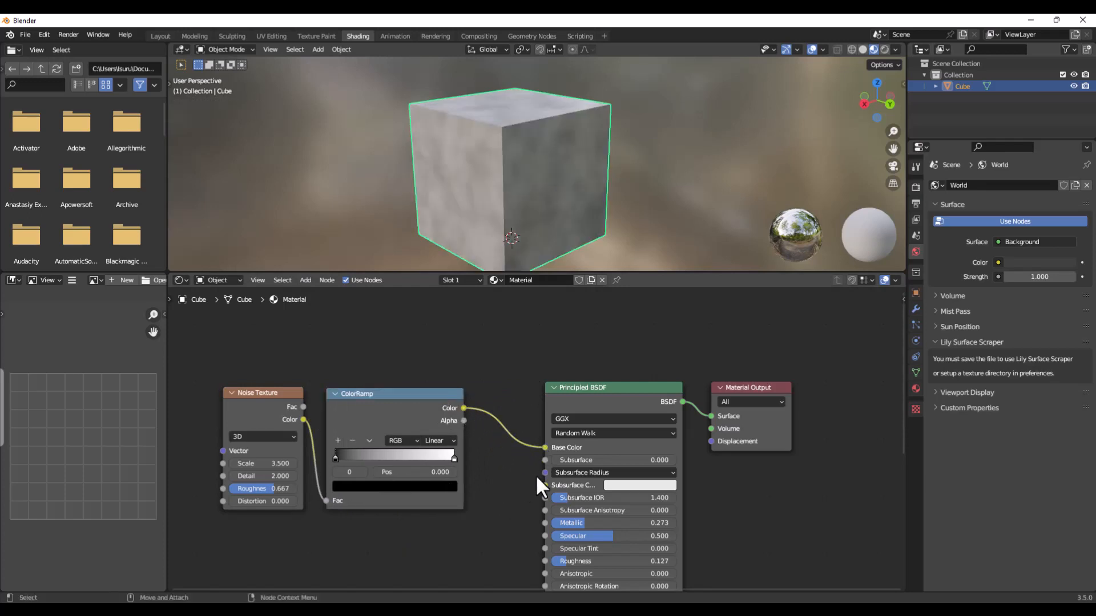
pyautogui.moveTo(546, 174); pyautogui.dragTo(584, 183, button='middle')
pyautogui.scroll(4, 565, 171)
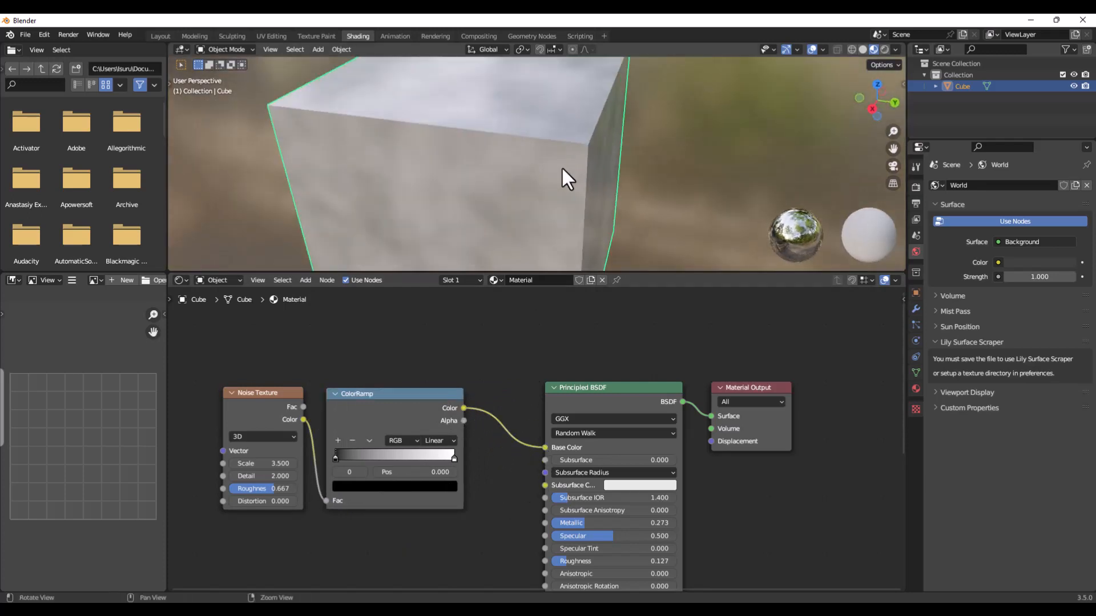
# - Set the ColorRamp's black stop to about 0.373 and its white stop to about 0.827, checking the pattern on the cube
pyautogui.moveTo(377, 392); pyautogui.dragTo(397, 384)
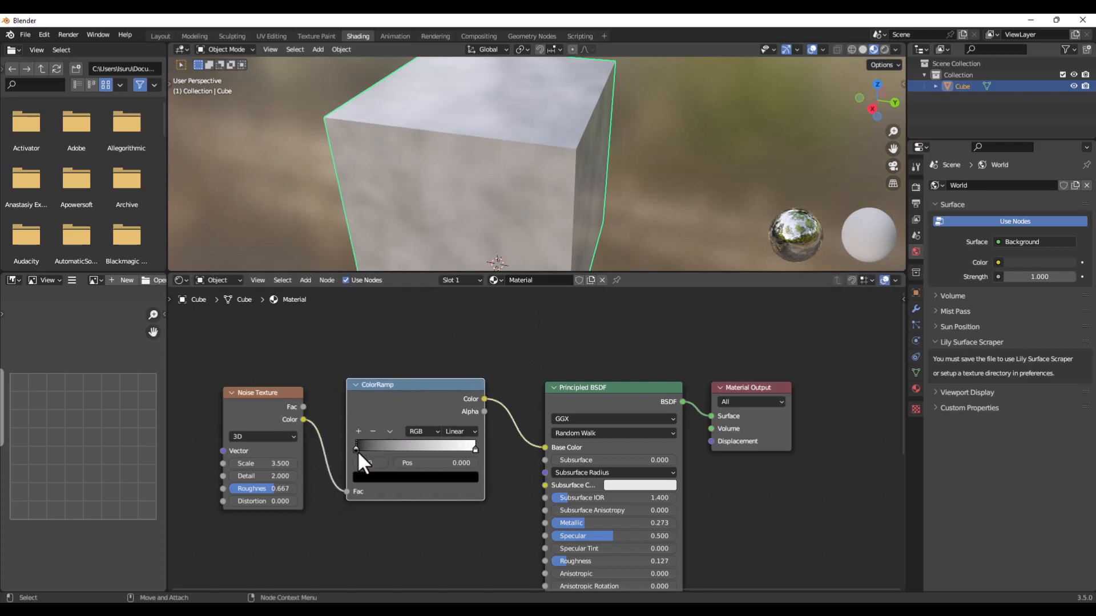
pyautogui.moveTo(357, 451); pyautogui.dragTo(411, 444)
pyautogui.moveTo(504, 231); pyautogui.dragTo(460, 225, button='middle')
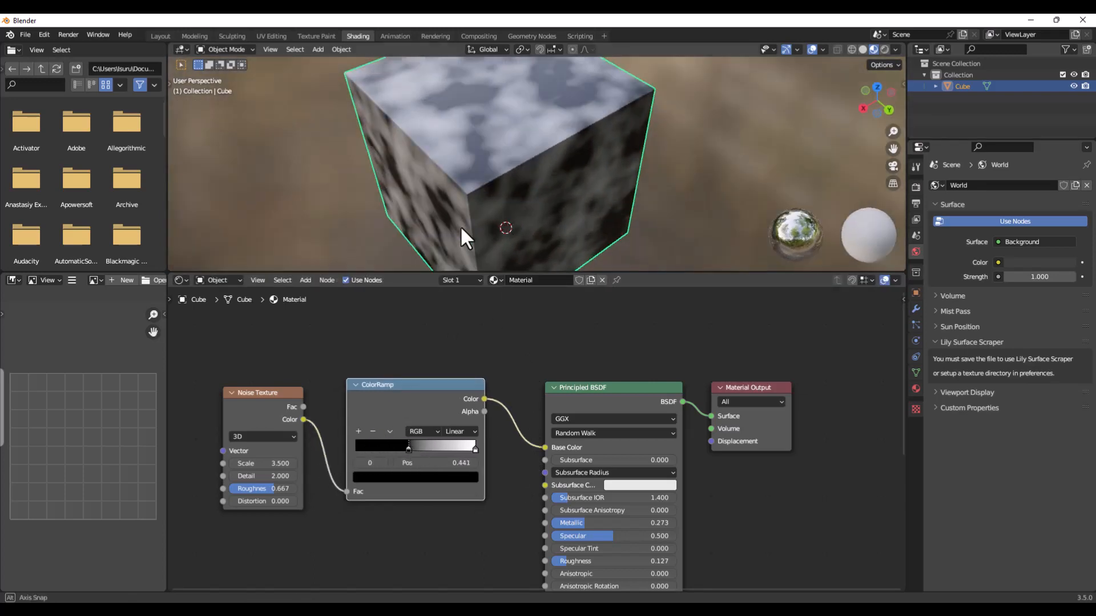
pyautogui.moveTo(409, 450); pyautogui.dragTo(401, 447)
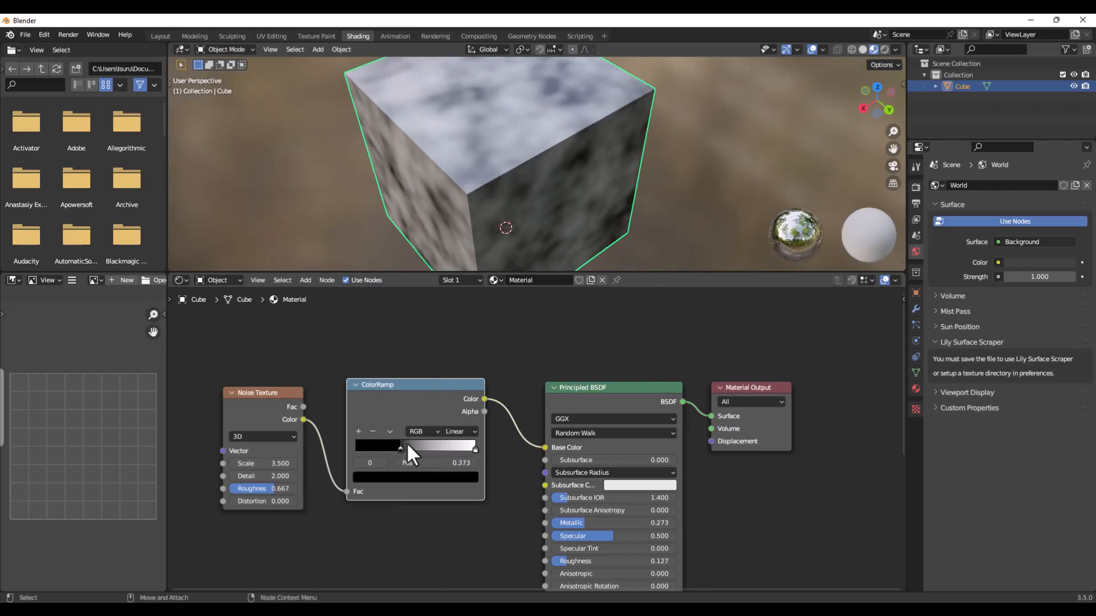
pyautogui.moveTo(491, 189); pyautogui.dragTo(619, 180, button='middle')
pyautogui.scroll(-3, 551, 151)
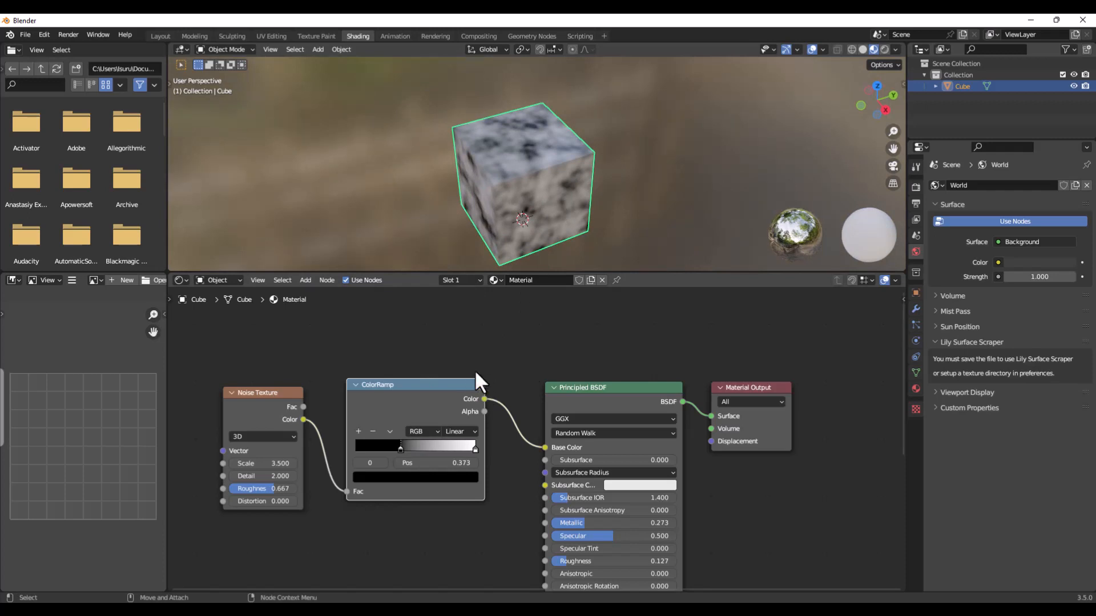
pyautogui.moveTo(476, 450); pyautogui.dragTo(458, 446)
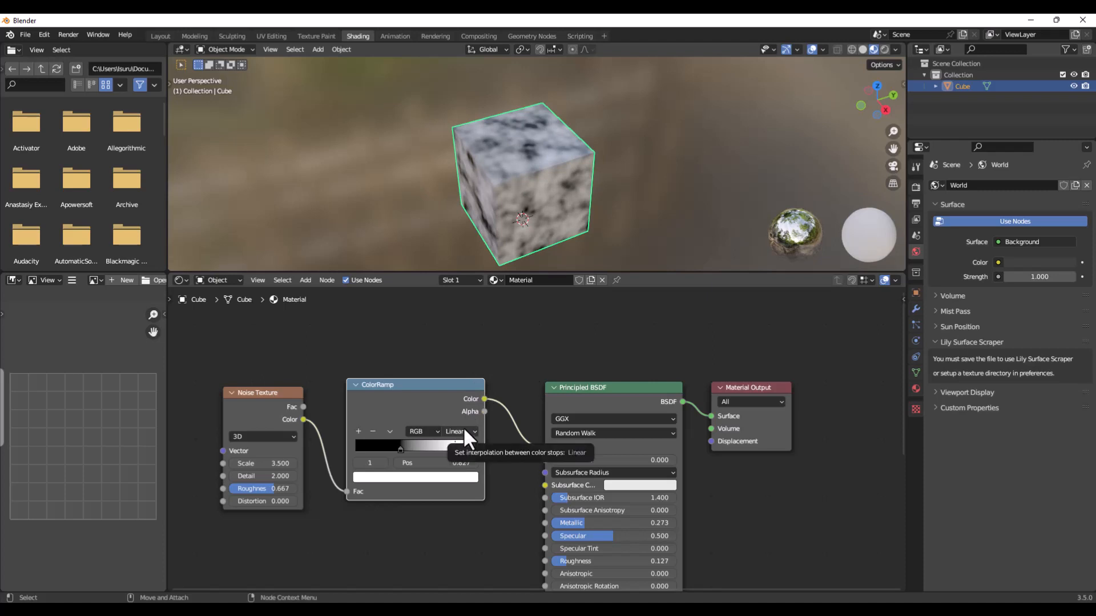
pyautogui.moveTo(548, 228); pyautogui.dragTo(560, 176, button='middle')
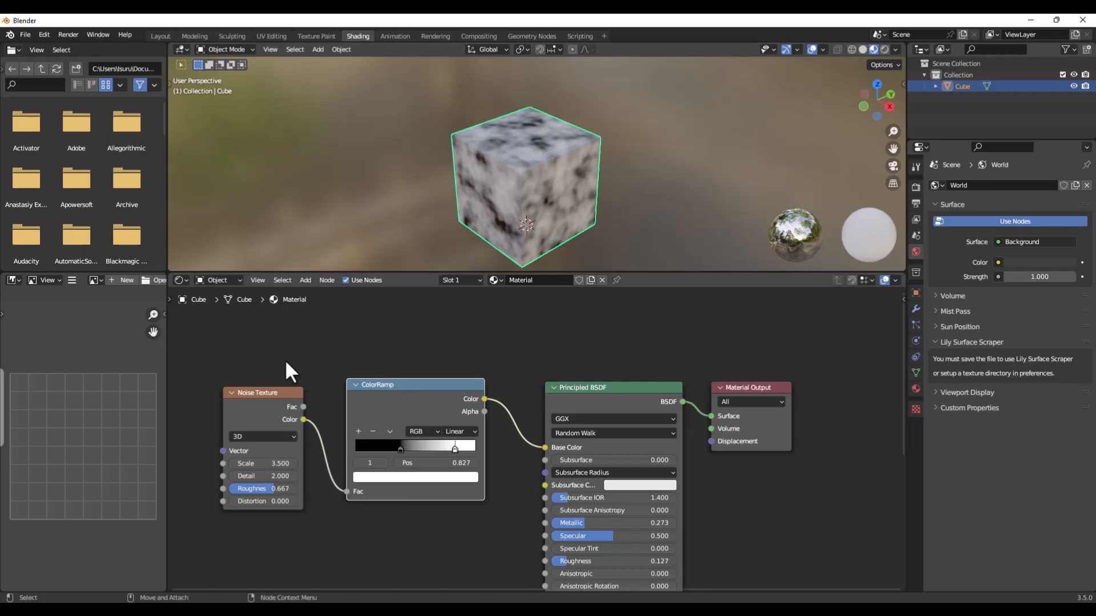
# - Move the Noise Texture and ColorRamp nodes down together and add an Image Texture node above them
pyautogui.moveTo(239, 352); pyautogui.dragTo(415, 462)
pyautogui.moveTo(419, 399); pyautogui.dragTo(420, 480)
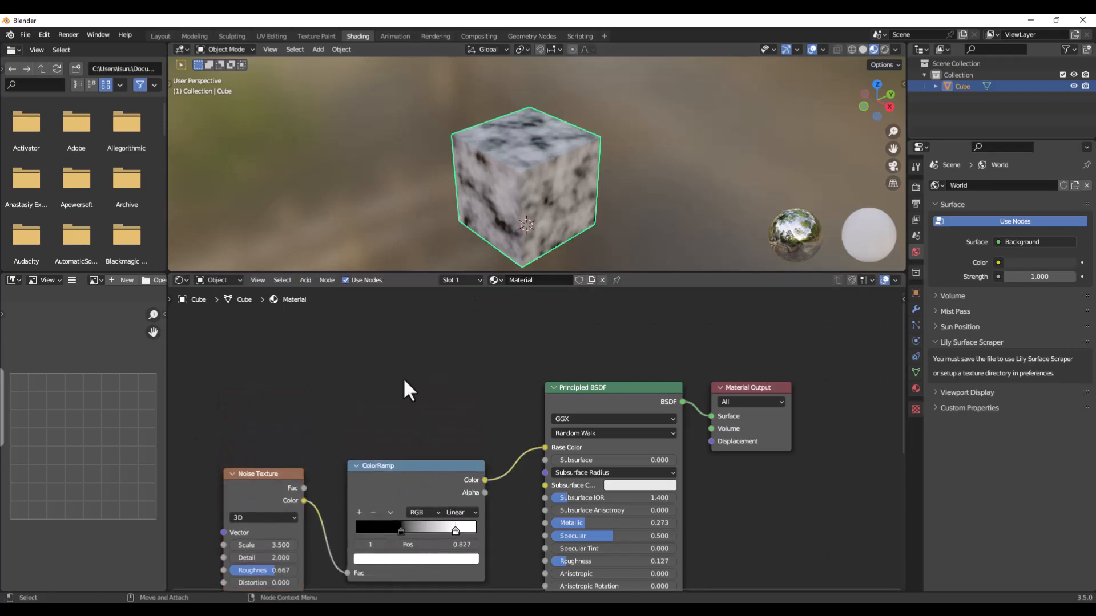
pyautogui.hotkey('shift', 'a')
pyautogui.write('image')
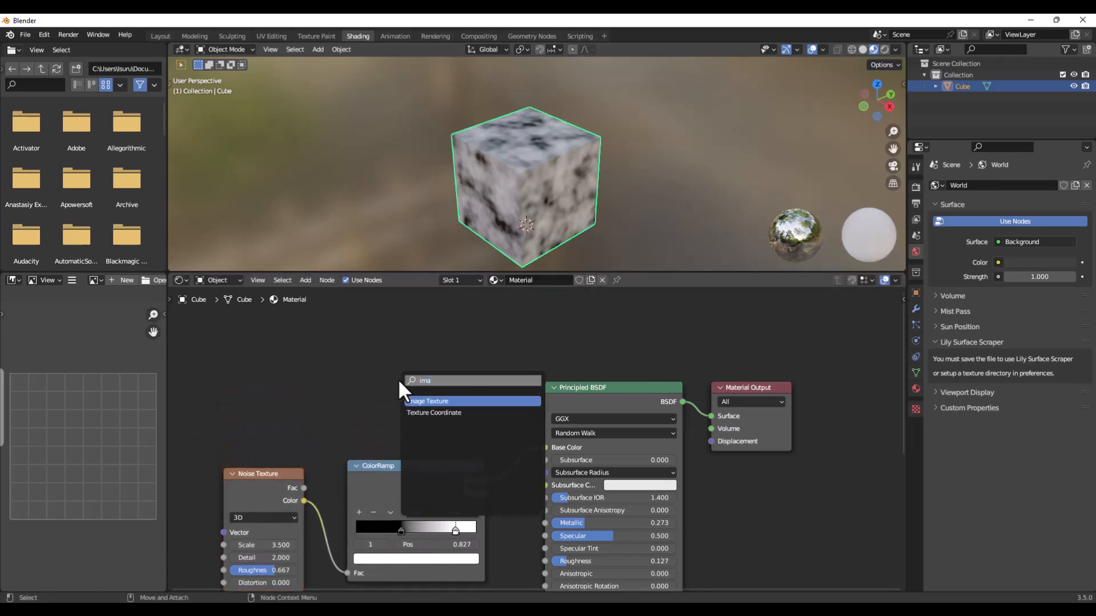
pyautogui.click(439, 402)
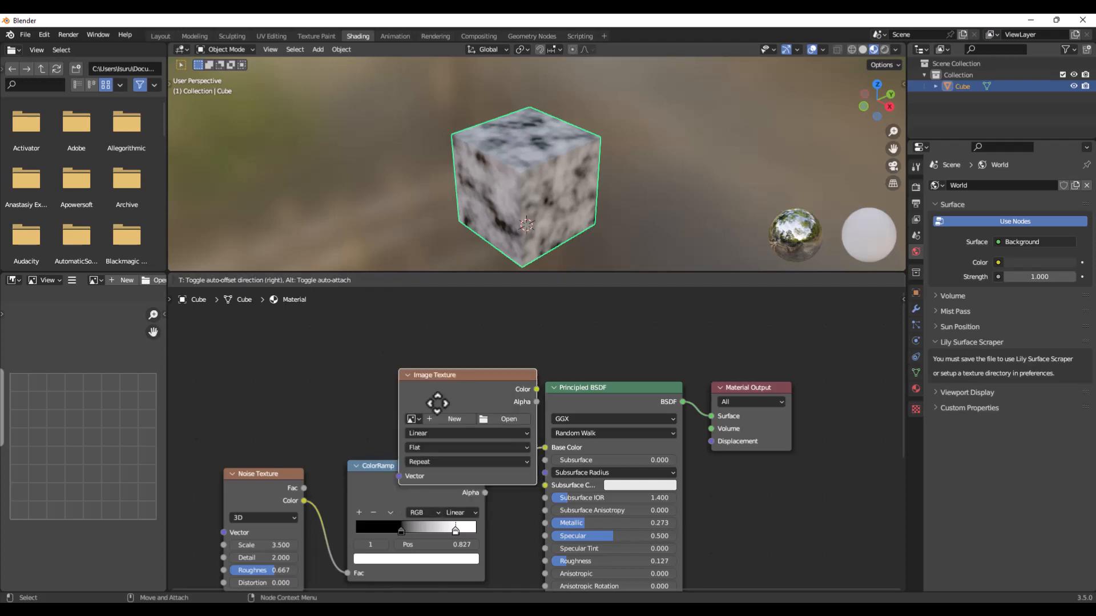
pyautogui.click(261, 358)
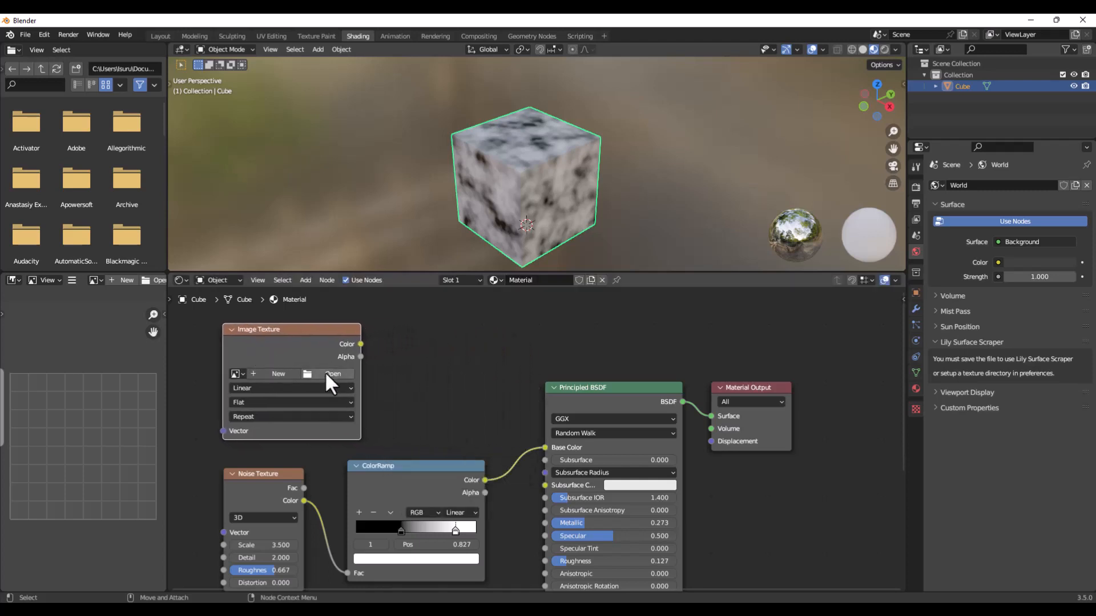
# - Start a new image in the Image Texture node and name it "base color"
pyautogui.moveTo(361, 344); pyautogui.dragTo(431, 381)
pyautogui.click(268, 377)
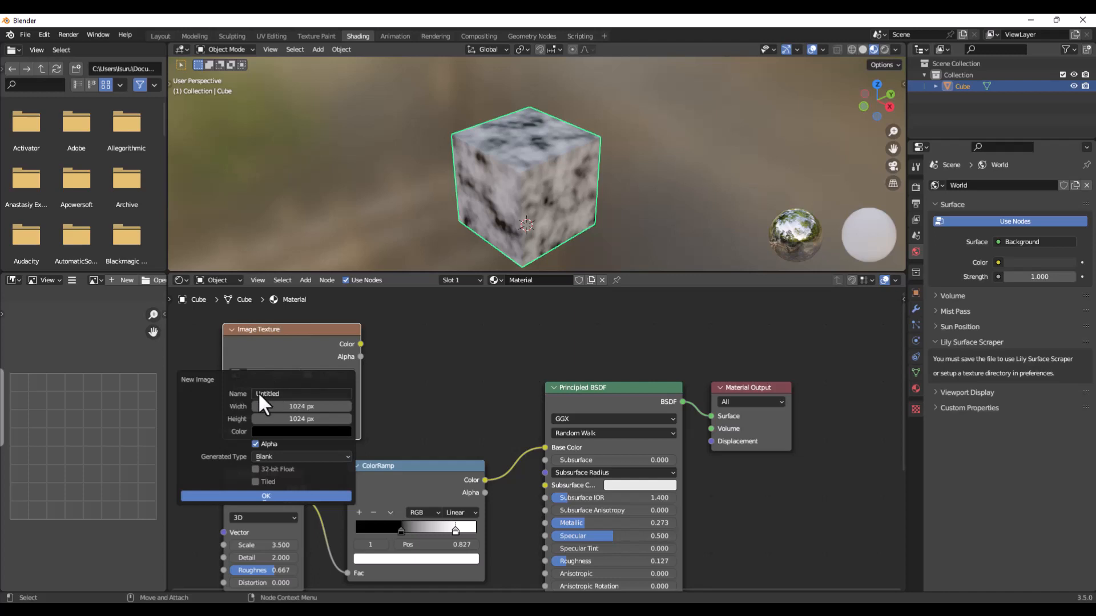
pyautogui.click(283, 395)
pyautogui.write('base color')
pyautogui.press('Return')
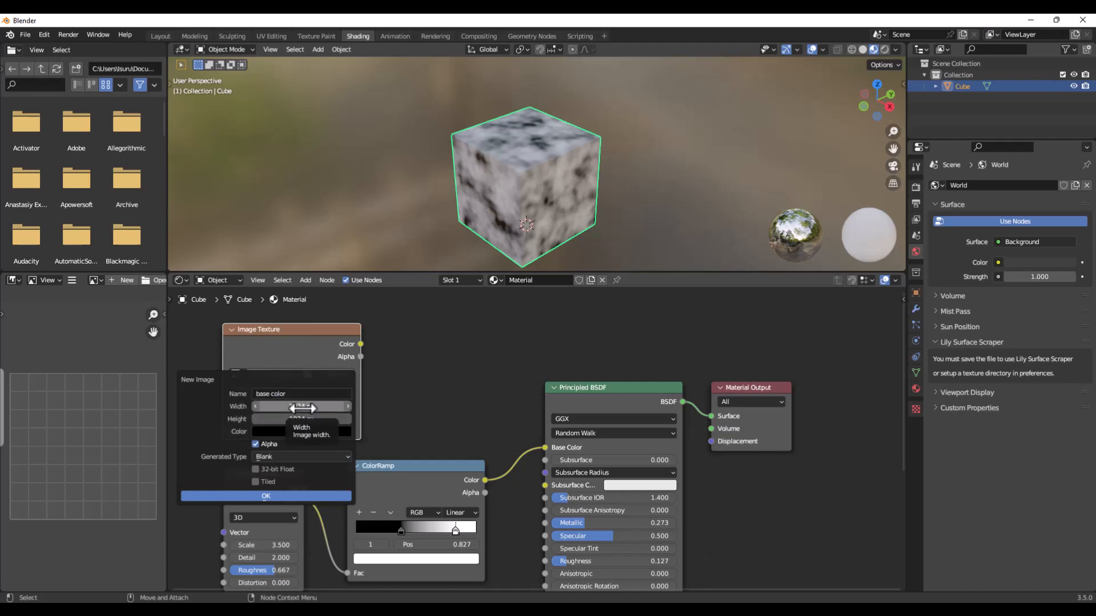
# - Double the new image's width and height to 2048 px each
pyautogui.click(293, 407)
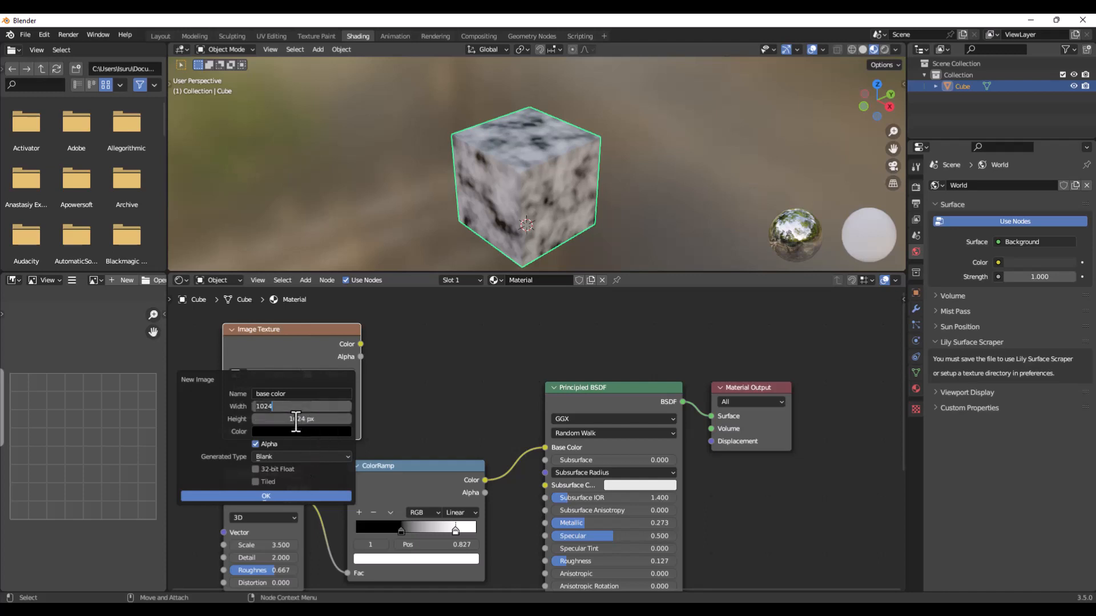
pyautogui.click(293, 409)
pyautogui.write('*')
pyautogui.click(287, 420)
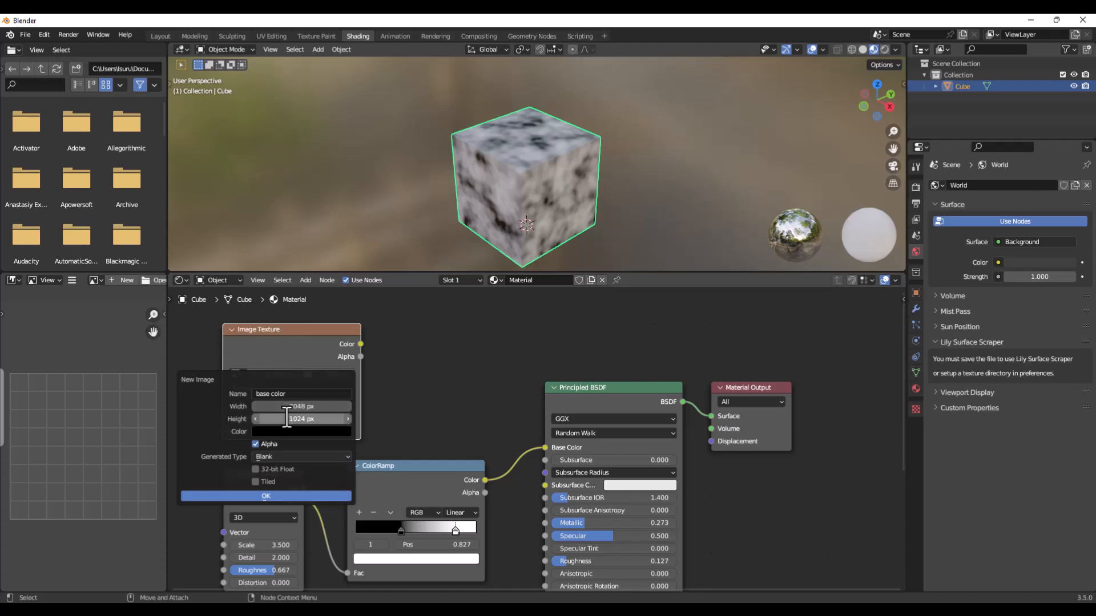
pyautogui.click(293, 421)
pyautogui.click(279, 420)
pyautogui.write('*2')
pyautogui.press('Return')
# - Keep the new image's fill color black and create the image
pyautogui.click(300, 432)
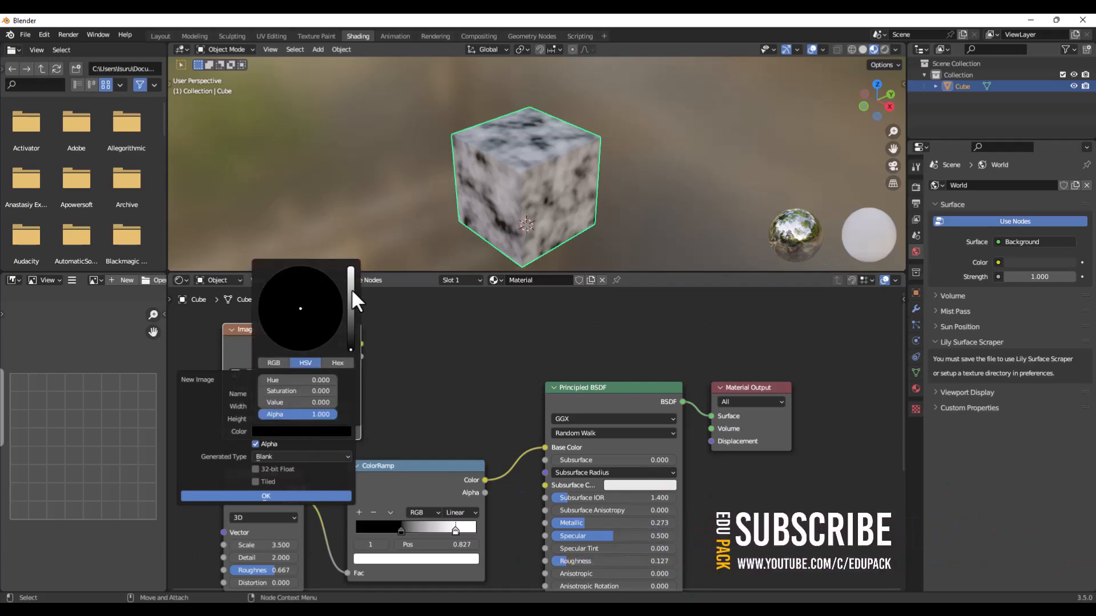
pyautogui.moveTo(351, 288); pyautogui.dragTo(351, 349)
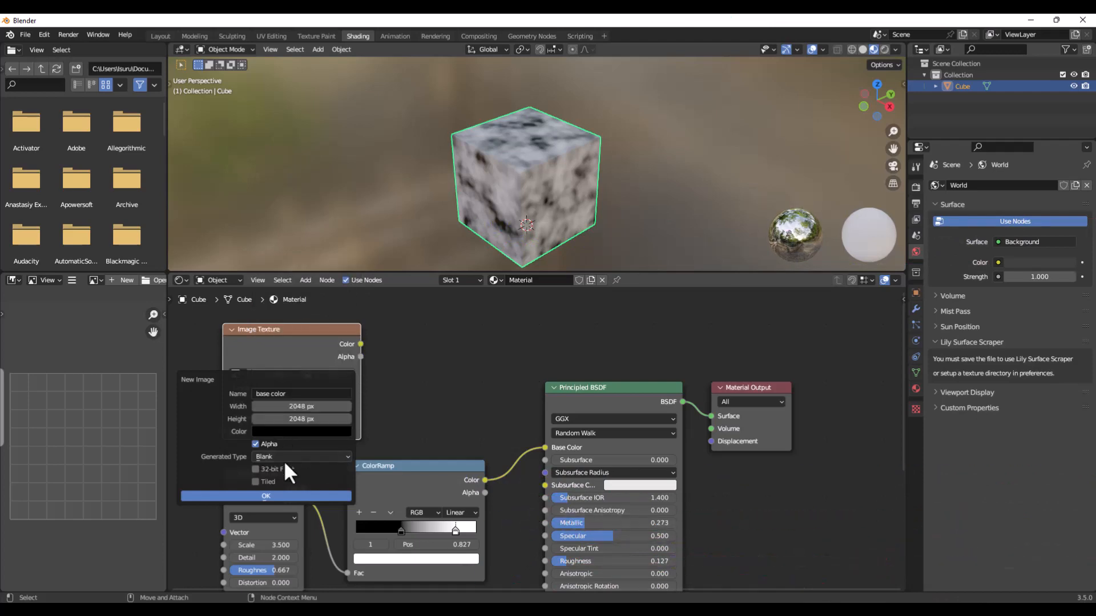
pyautogui.click(251, 494)
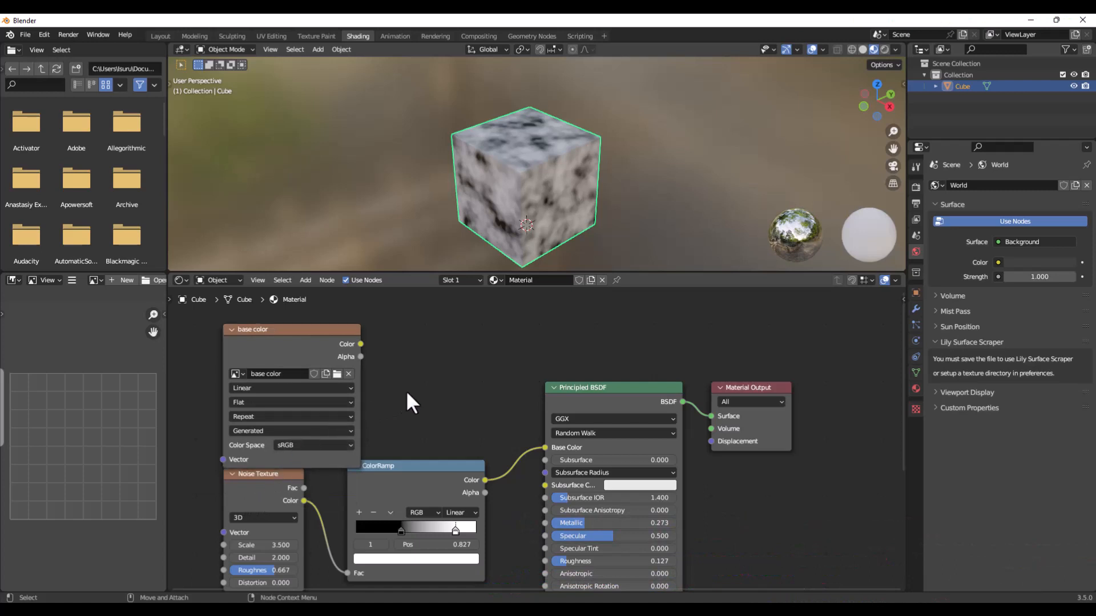
# - Move the base color image node up so it clears the Noise Texture node, and deselect it
pyautogui.scroll(-1, 405, 391)
pyautogui.moveTo(334, 344); pyautogui.dragTo(330, 331)
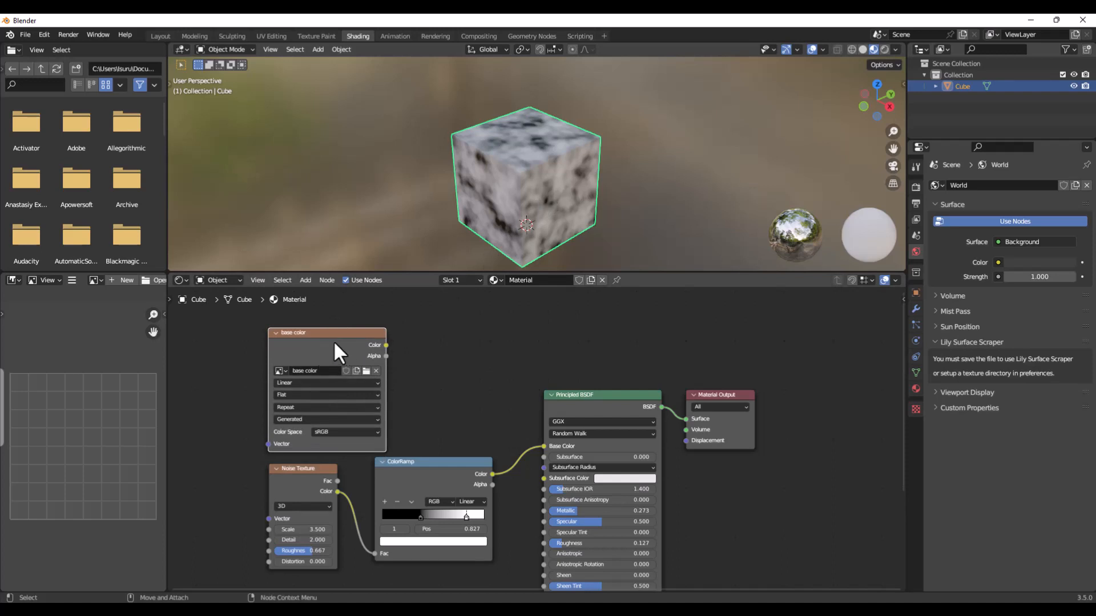
pyautogui.click(437, 360)
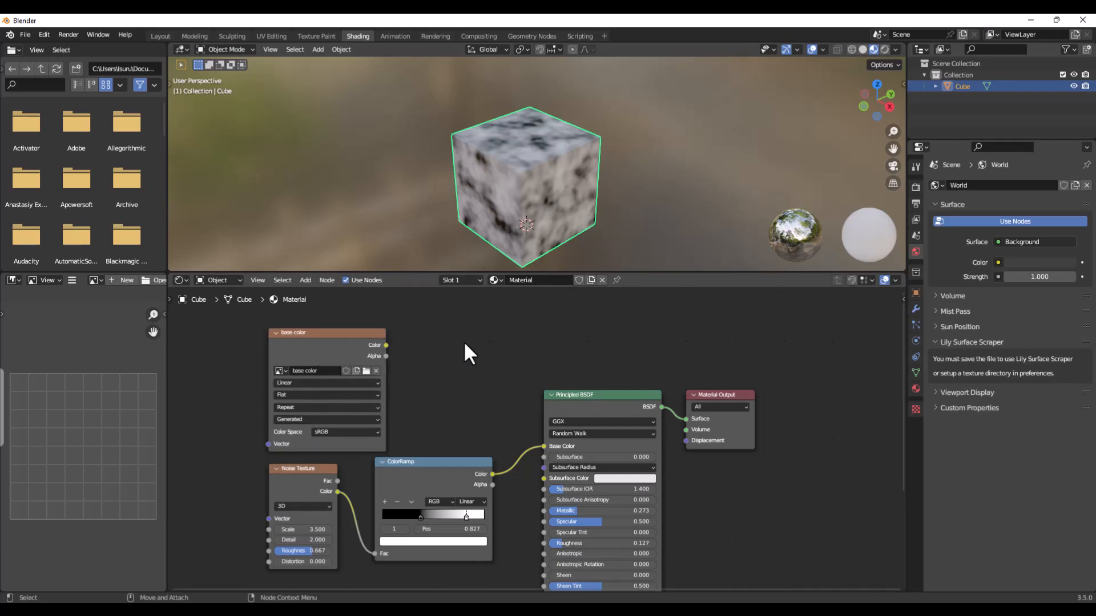
# - Change the scene's render engine to Cycles
pyautogui.click(914, 202)
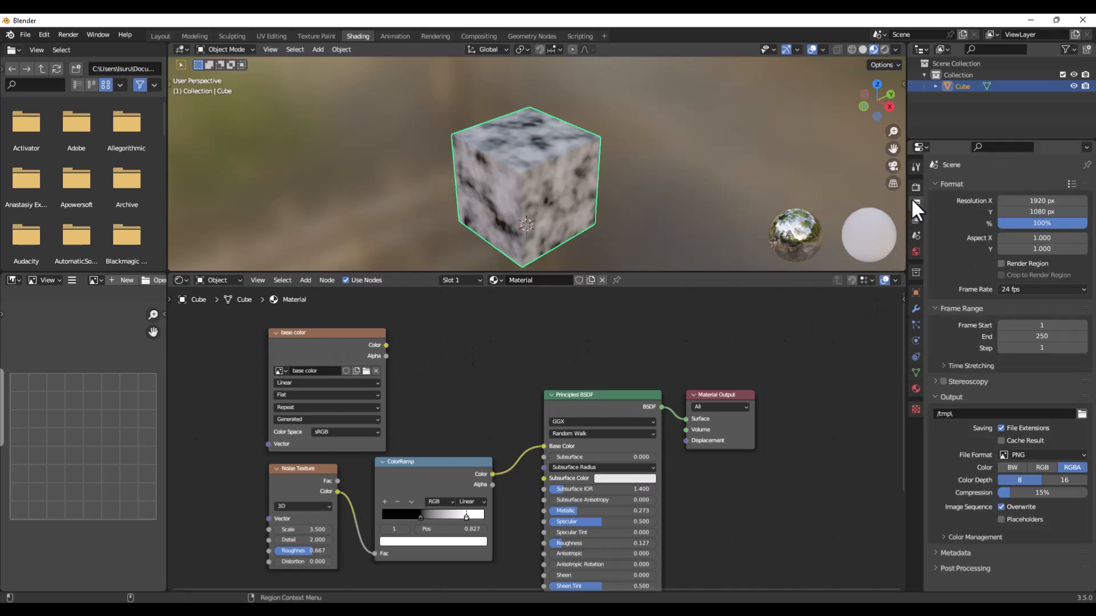
pyautogui.click(916, 187)
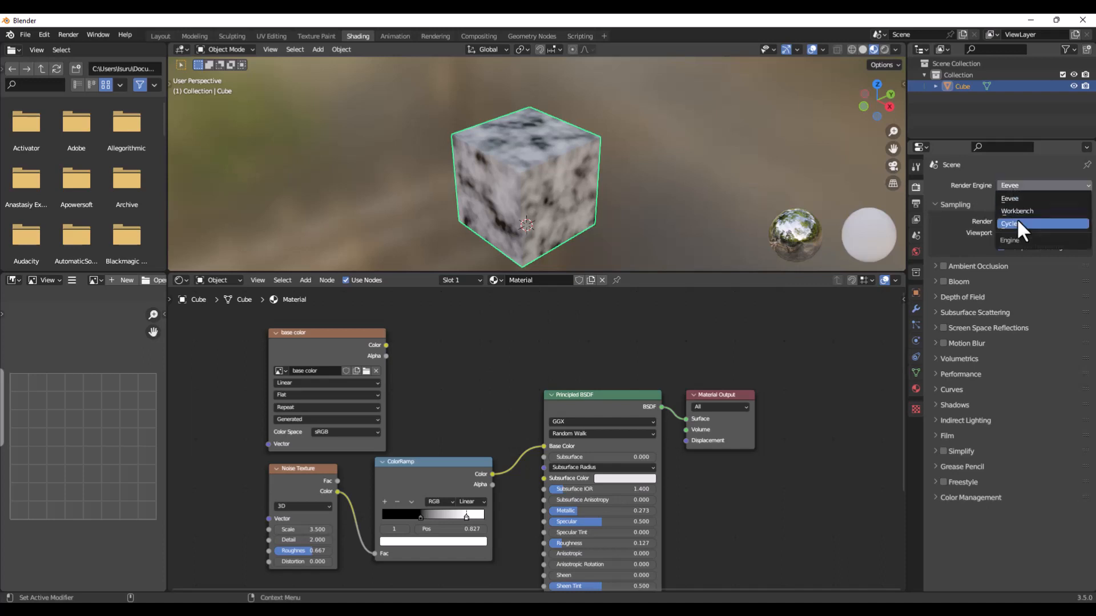
pyautogui.click(1018, 223)
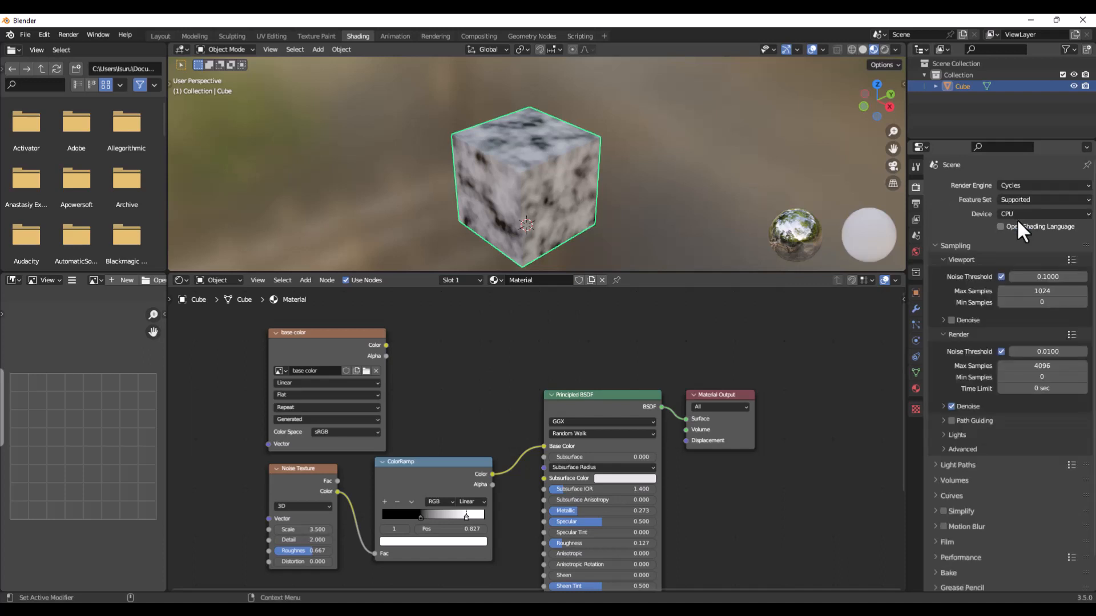
# - Expand the Bake settings in the render properties and keep the bake type at Combined
pyautogui.scroll(-2, 964, 313)
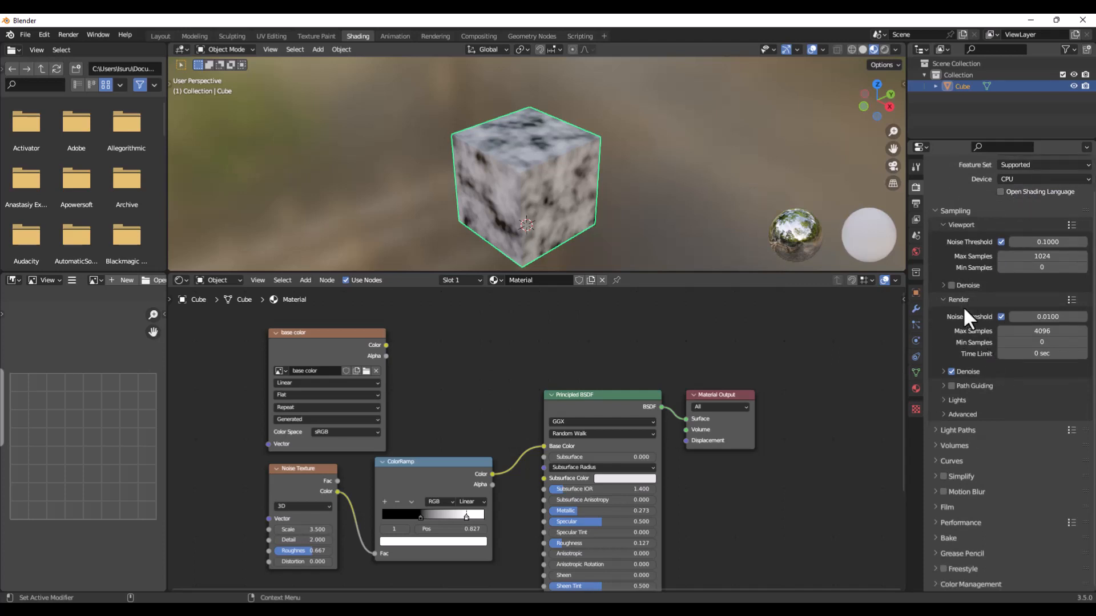
pyautogui.click(948, 539)
pyautogui.scroll(-7, 974, 523)
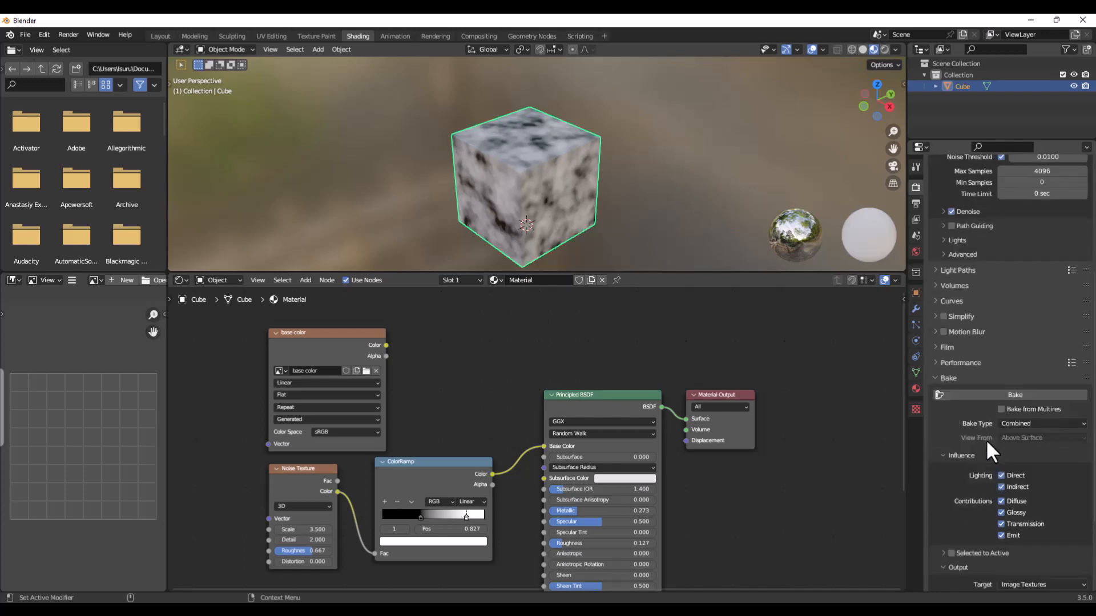
pyautogui.scroll(-4, 981, 443)
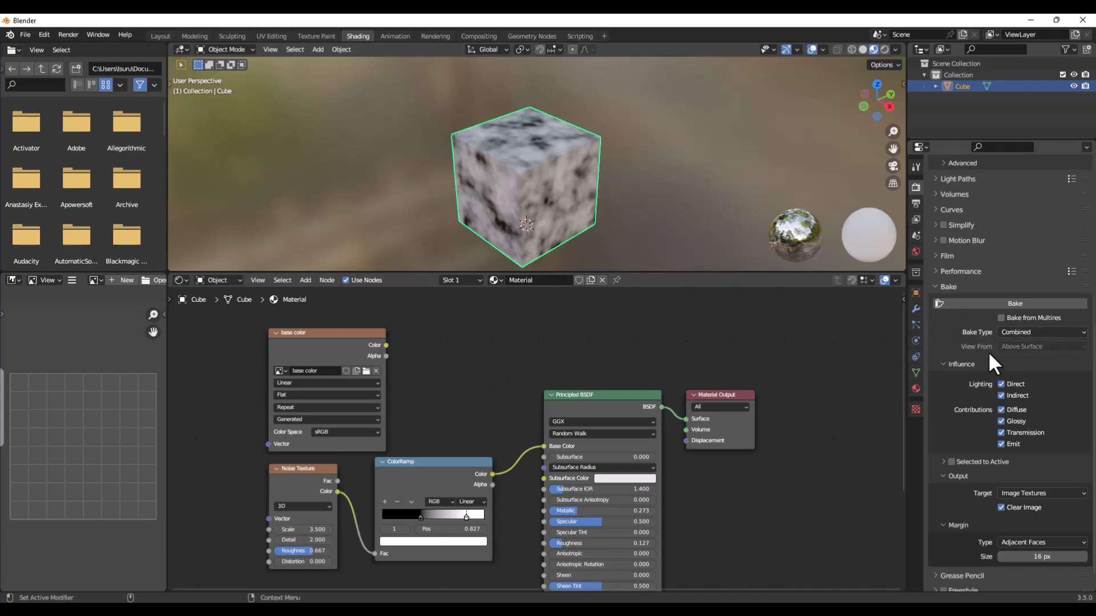
pyautogui.click(1020, 332)
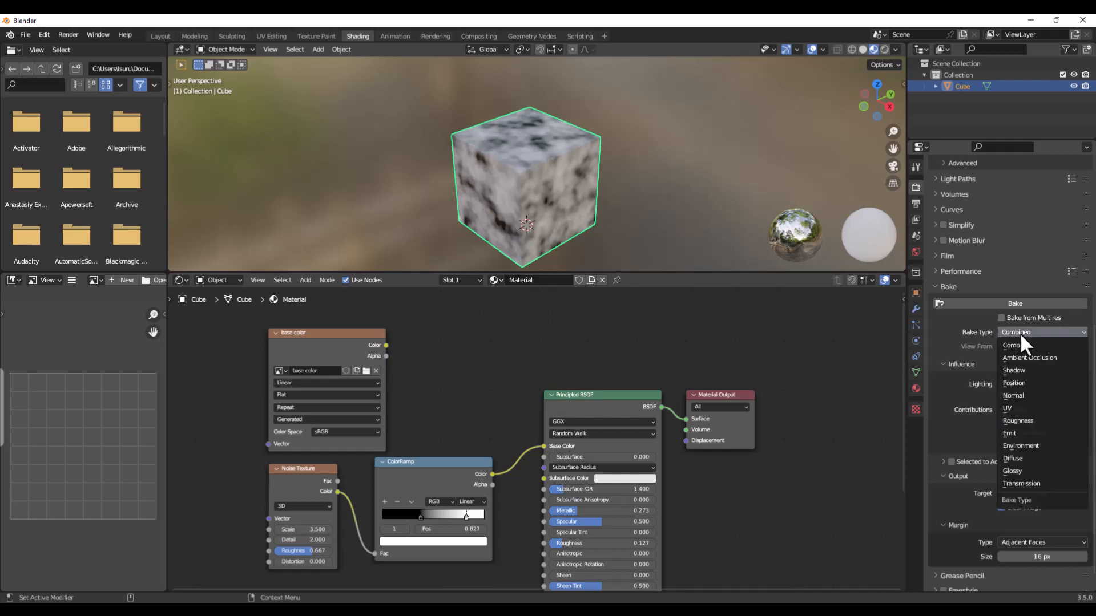
pyautogui.click(1039, 345)
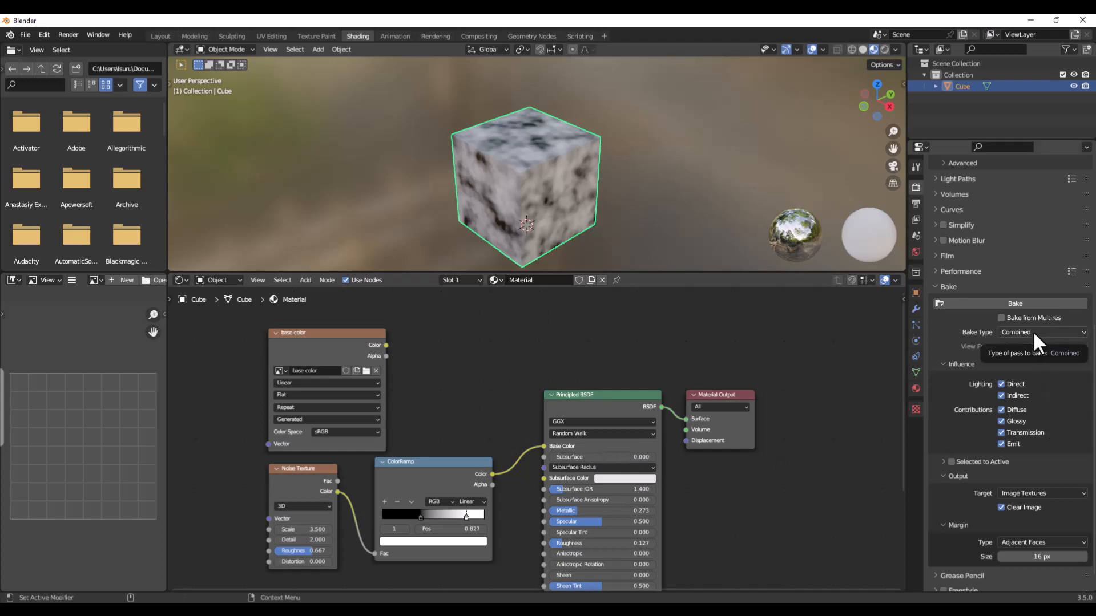
pyautogui.click(1033, 332)
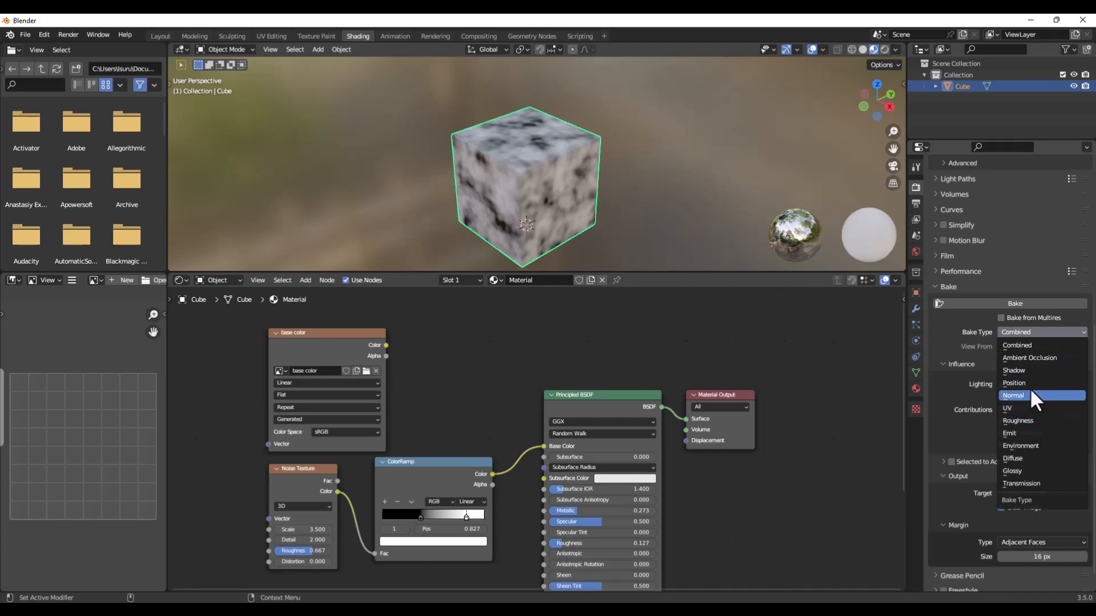
pyautogui.click(1025, 344)
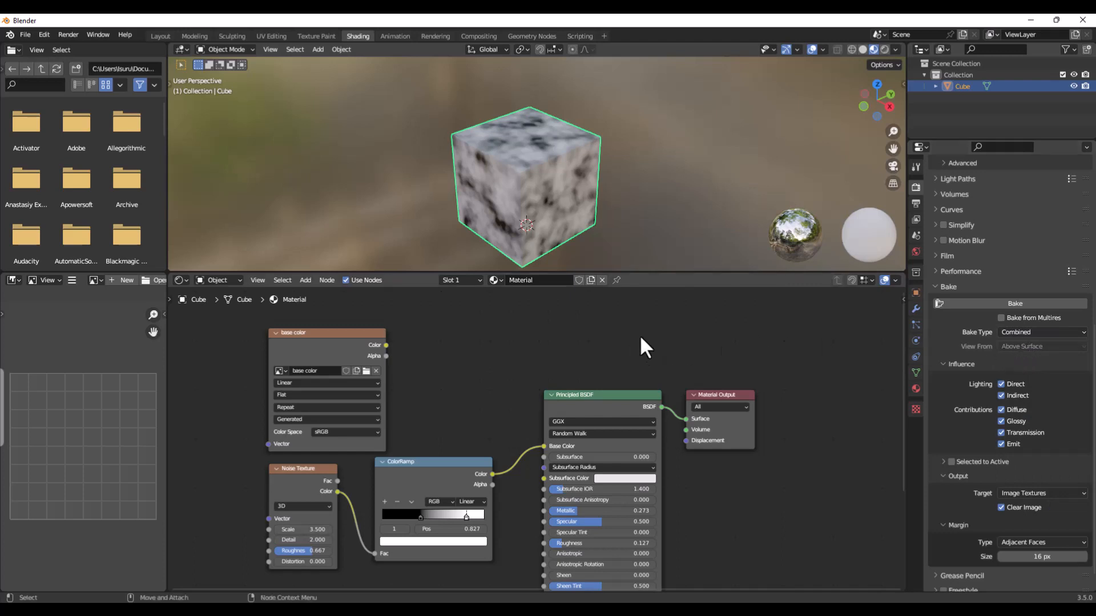
# - Select the cube, its base color image node and the Principled BSDF, and bake the material to the image
pyautogui.click(631, 204)
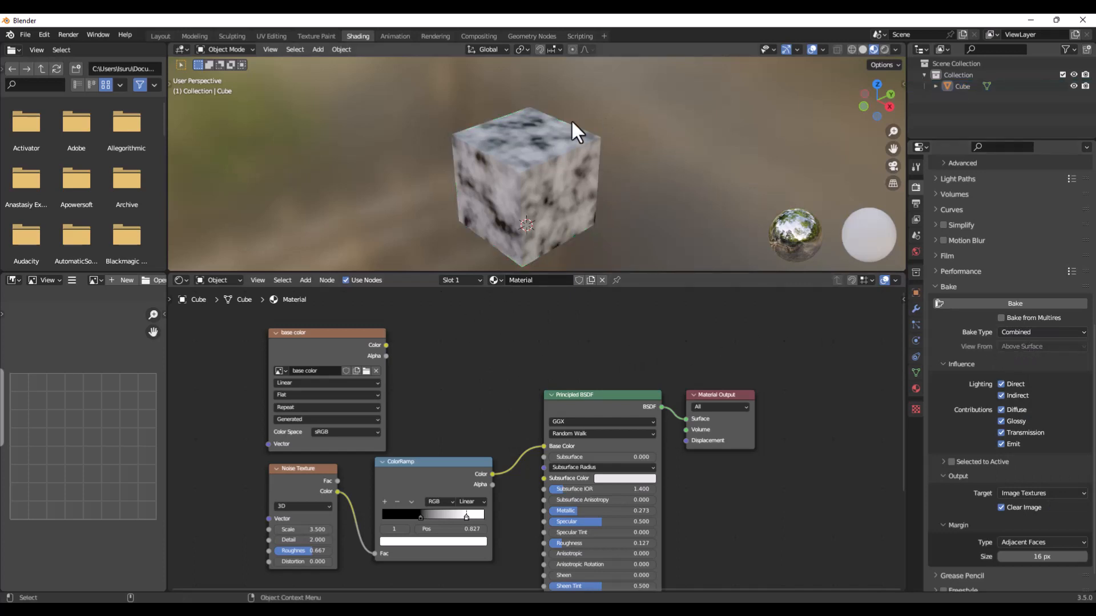
pyautogui.click(557, 154)
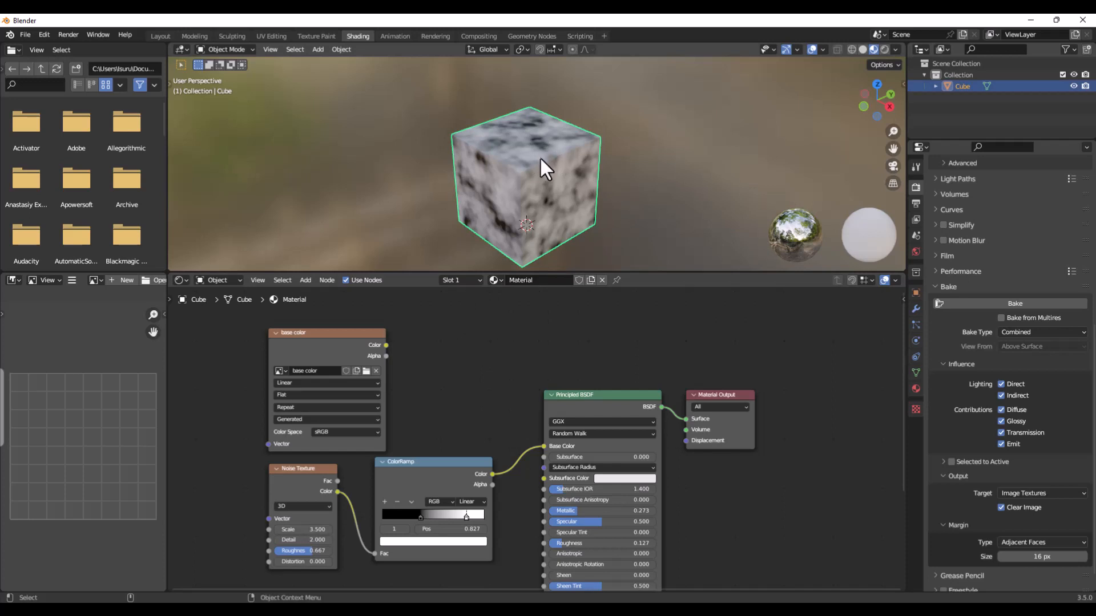
pyautogui.click(330, 335)
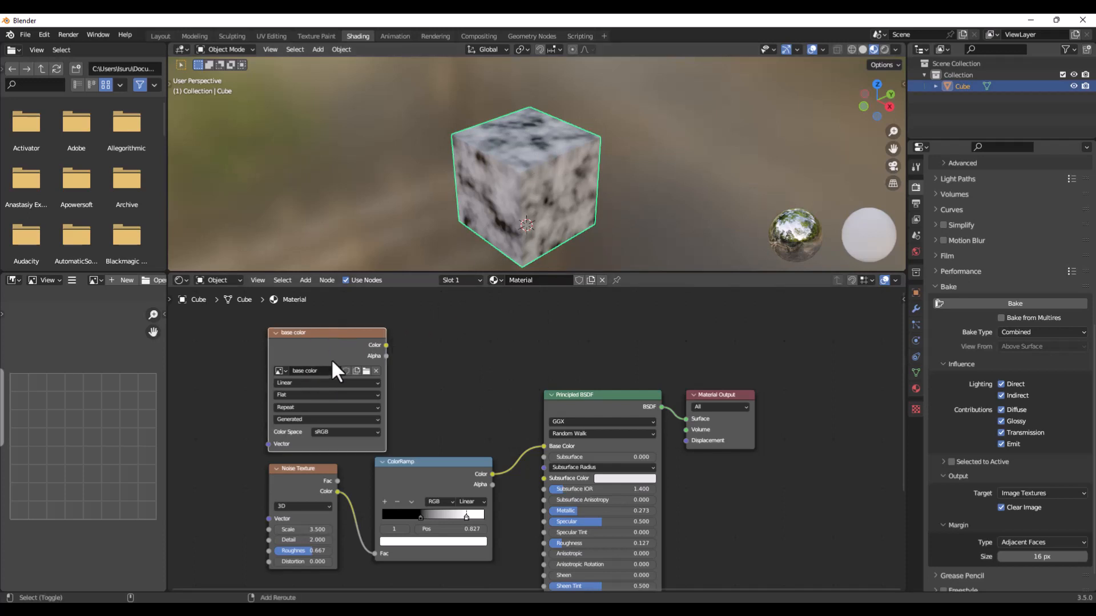
pyautogui.click(587, 392)
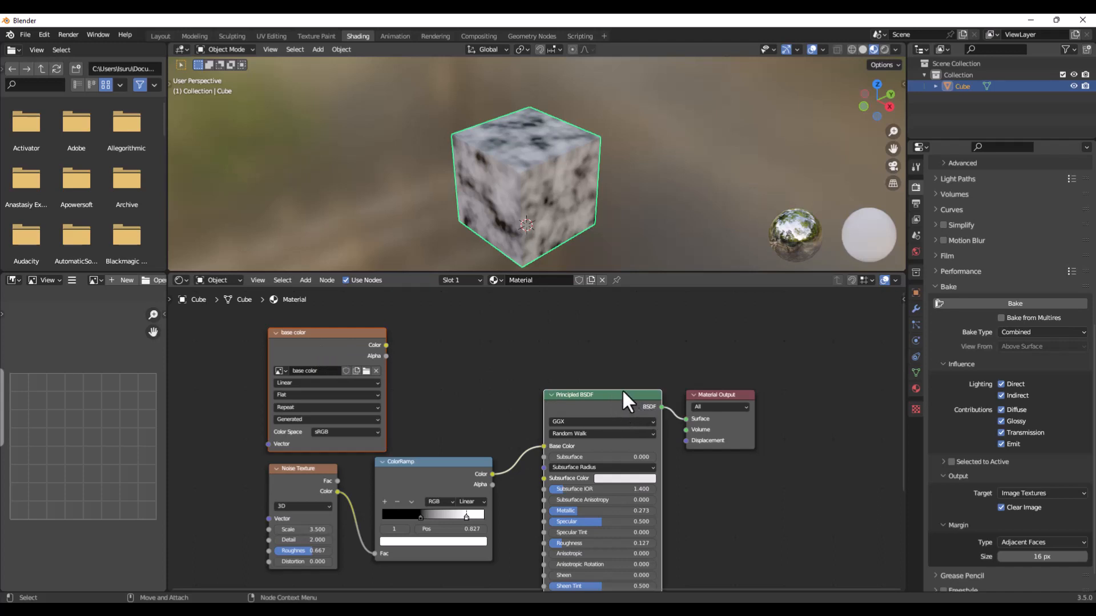
pyautogui.click(989, 302)
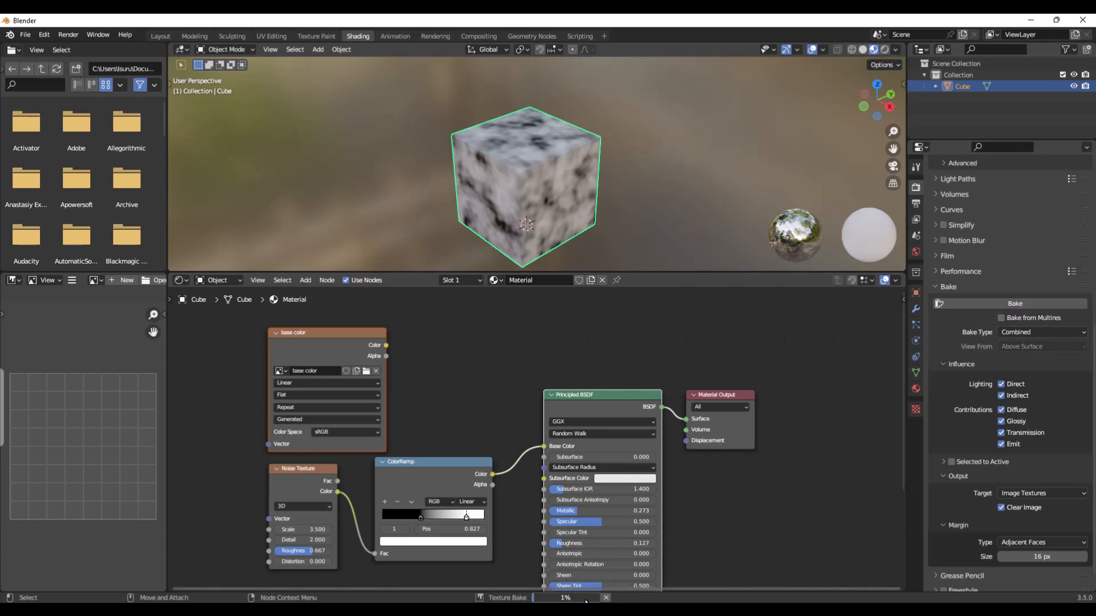
pyautogui.moveTo(585, 601)
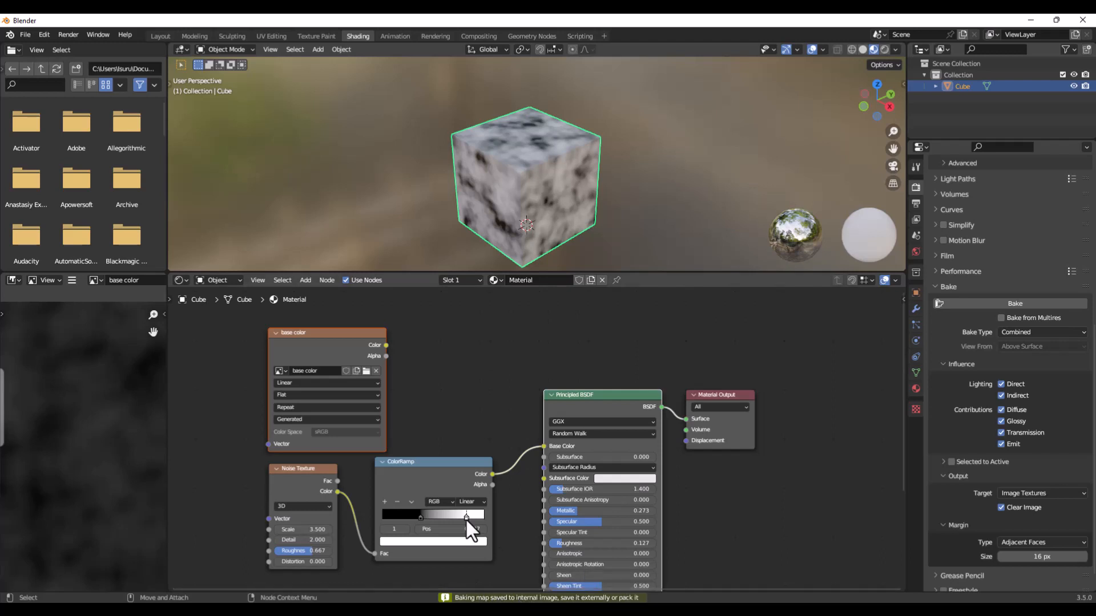
# - Widen the image editor and examine the whole baked base color image
pyautogui.moveTo(166, 386); pyautogui.dragTo(316, 394)
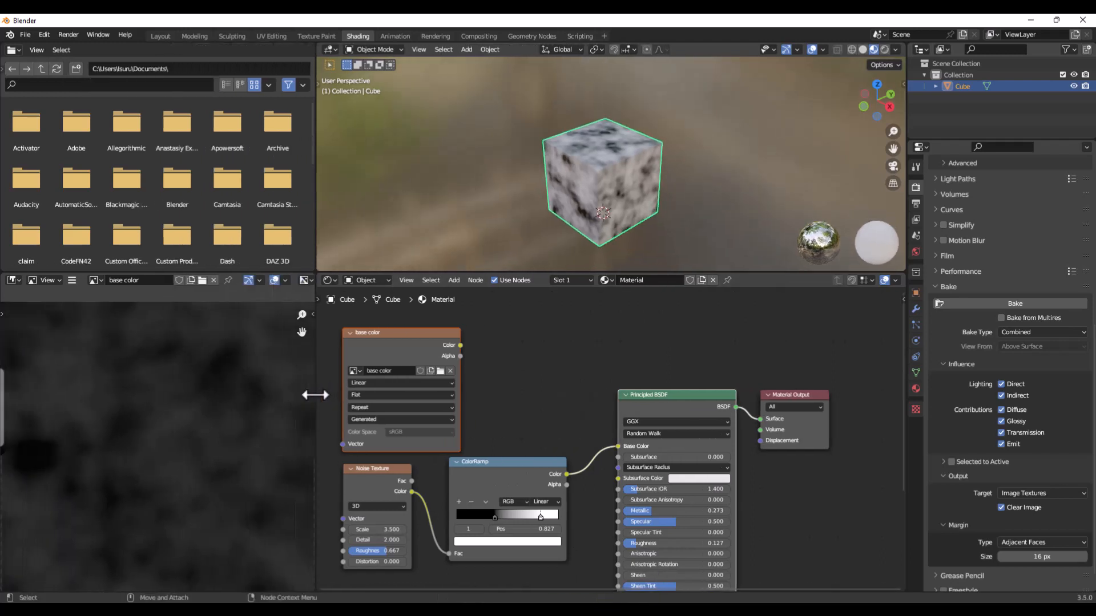
pyautogui.scroll(-2, 167, 399)
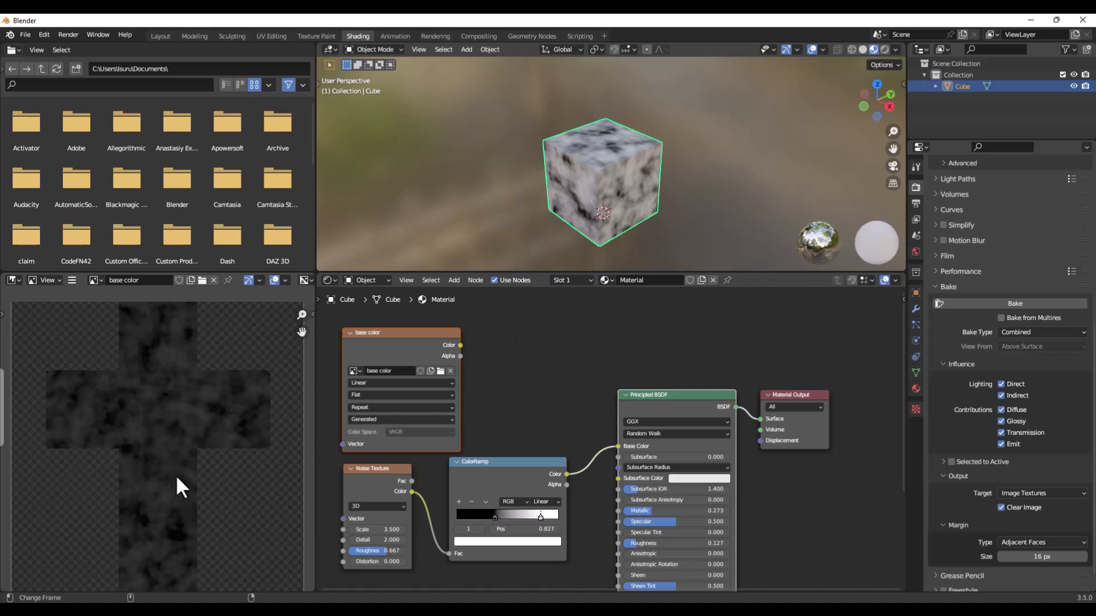
pyautogui.scroll(-1, 170, 434)
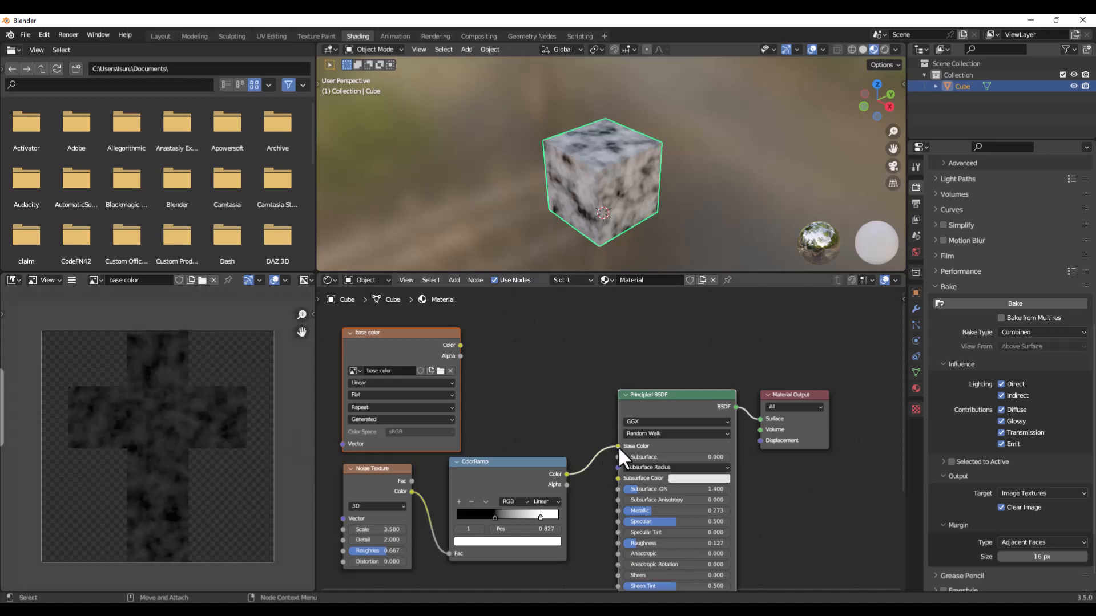
# - Unlink the ColorRamp from the shader, narrow the image editor, and link the base color image's Color output to Base Color
pyautogui.moveTo(619, 447); pyautogui.dragTo(601, 455)
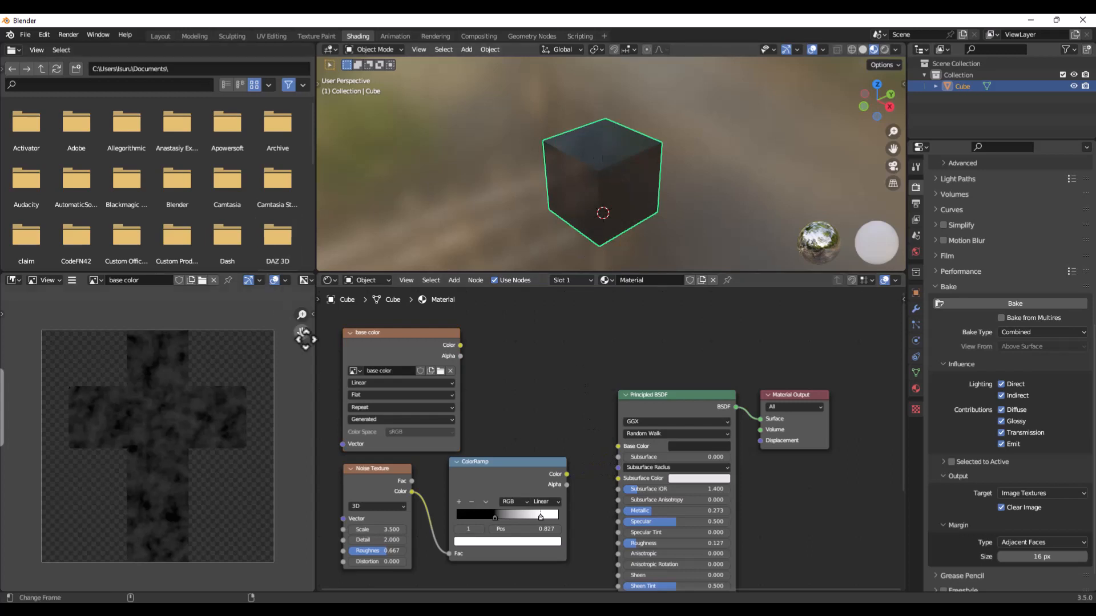
pyautogui.moveTo(316, 350); pyautogui.dragTo(107, 350)
pyautogui.moveTo(566, 201)
pyautogui.mouseDown(button='middle')
pyautogui.moveTo(519, 142)
pyautogui.moveTo(419, 205)
pyautogui.moveTo(558, 211)
pyautogui.mouseUp(button='middle')
pyautogui.click(334, 337)
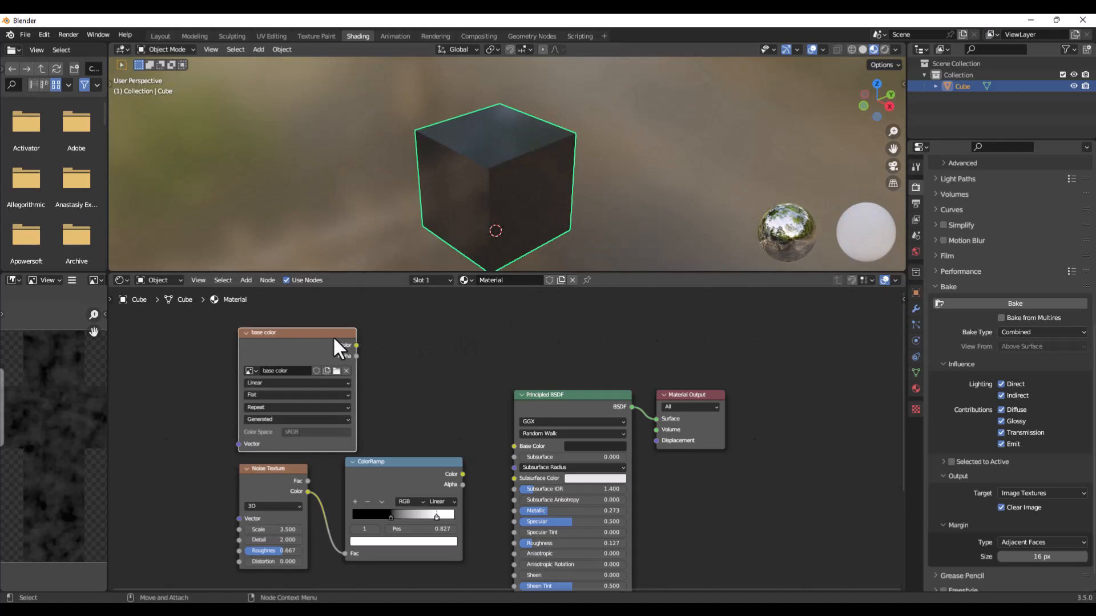
pyautogui.moveTo(355, 345); pyautogui.dragTo(517, 446)
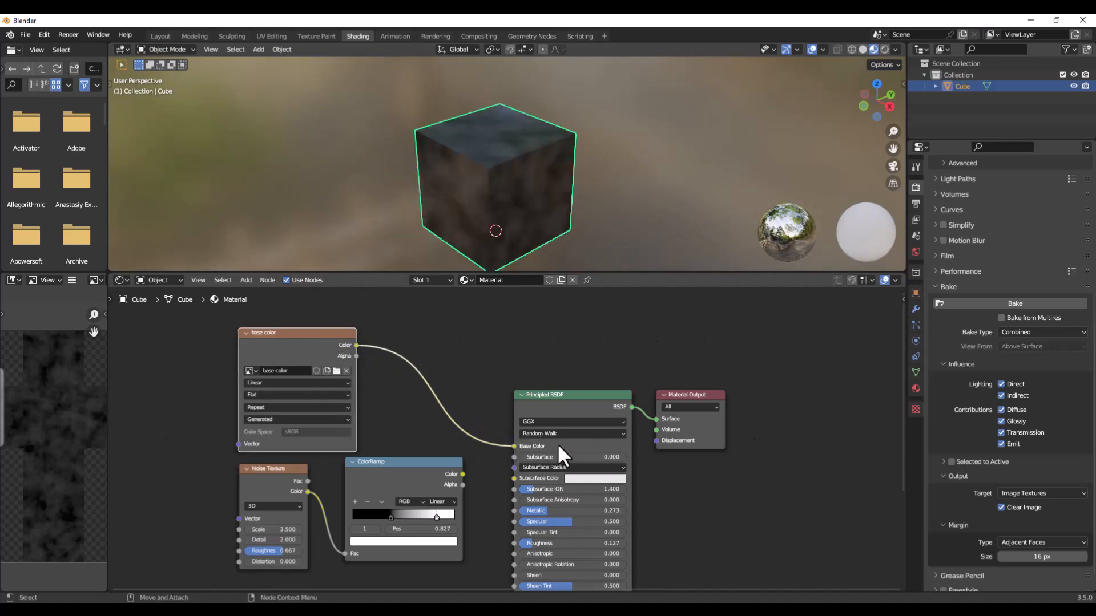
# - Examine the baked texture on the cube from several sides and distances
pyautogui.moveTo(598, 205); pyautogui.dragTo(601, 169, button='middle')
pyautogui.scroll(-5, 600, 166)
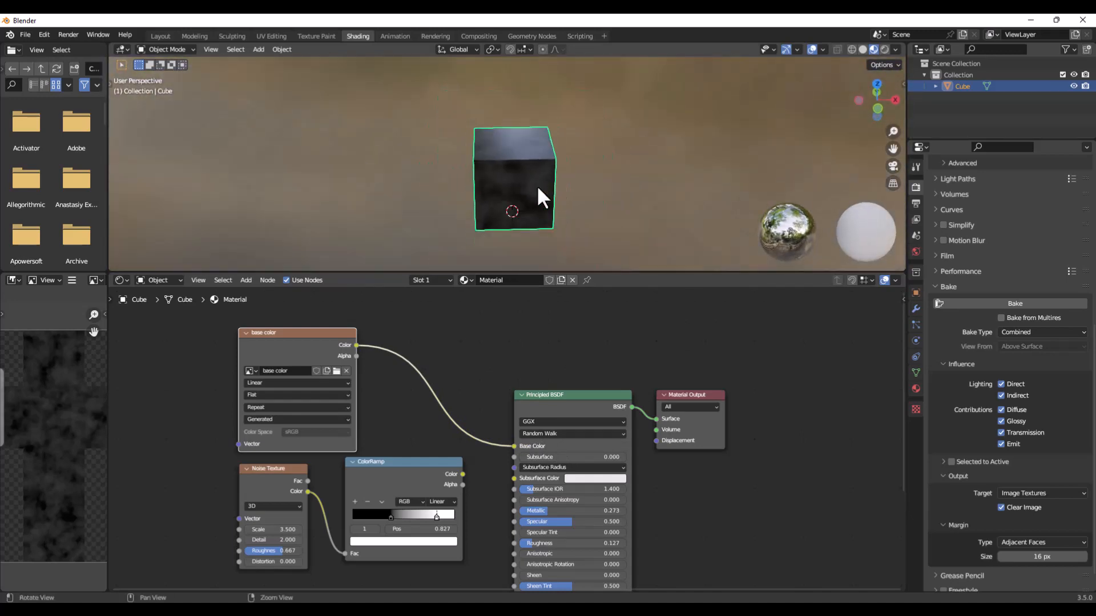
pyautogui.moveTo(538, 196); pyautogui.dragTo(526, 153, button='middle')
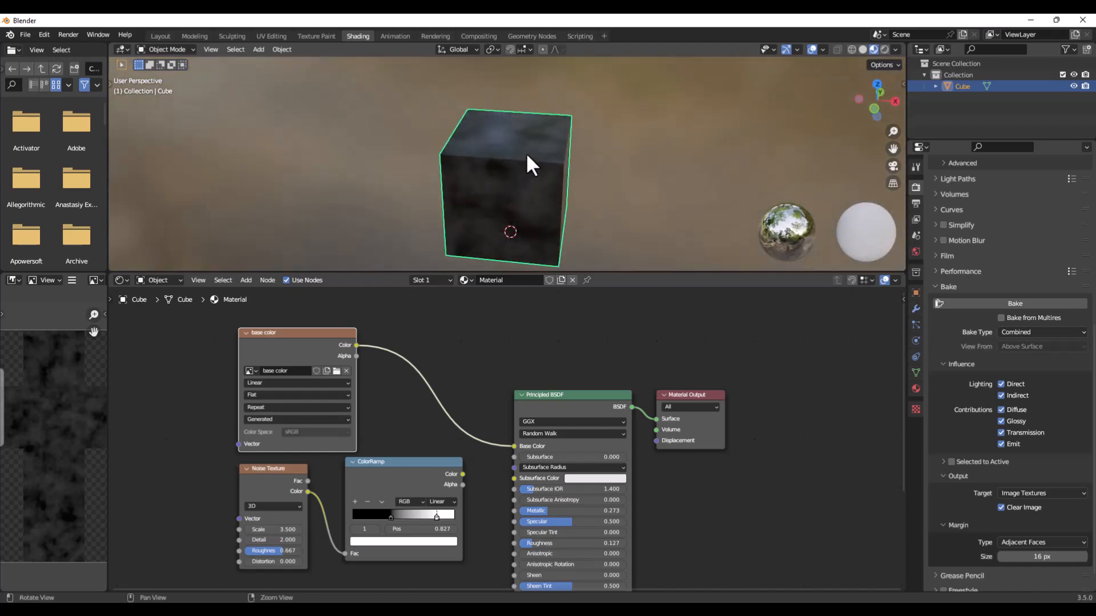
pyautogui.scroll(-2, 537, 163)
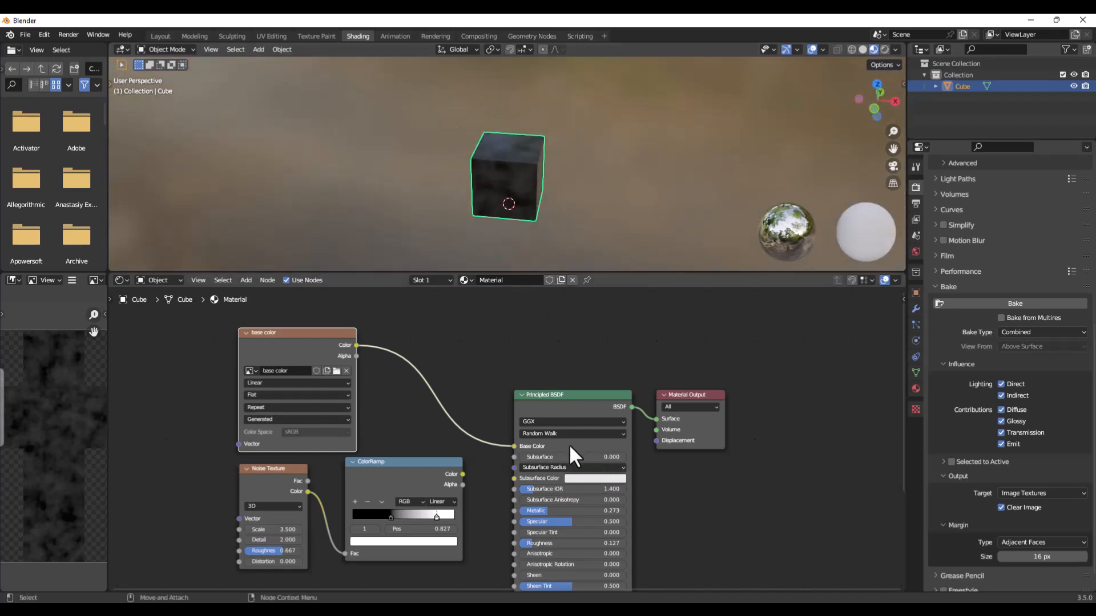
pyautogui.moveTo(544, 208); pyautogui.dragTo(495, 156, button='middle')
pyautogui.scroll(5, 495, 152)
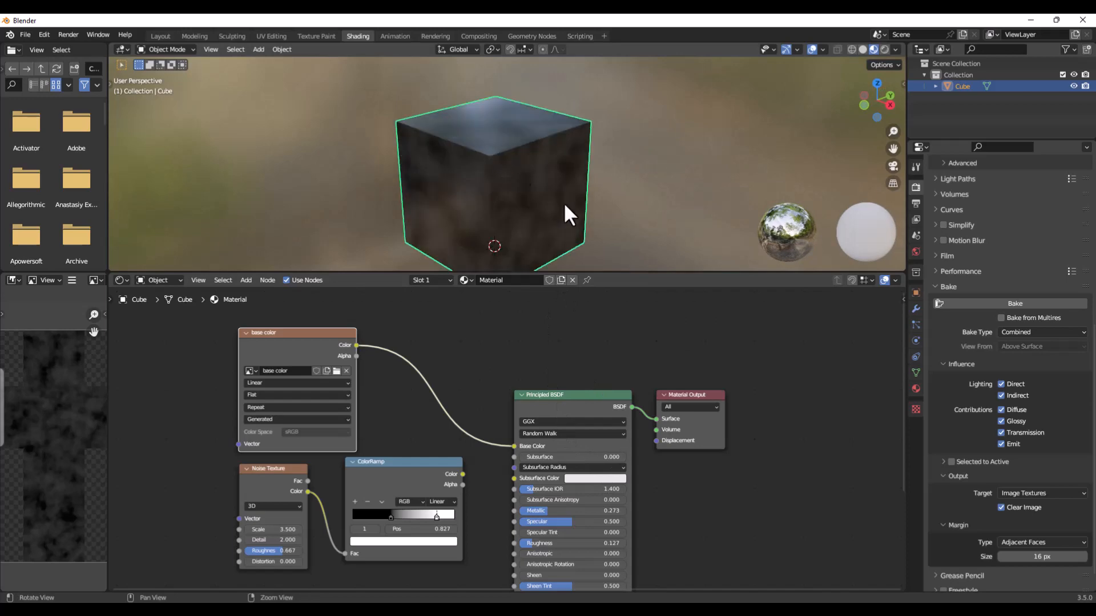
# - Set the Principled BSDF's Metallic to 0 and Roughness to 0.750, checking the cube's shading from different angles
pyautogui.moveTo(564, 202); pyautogui.dragTo(454, 133, button='middle')
pyautogui.scroll(-4, 479, 165)
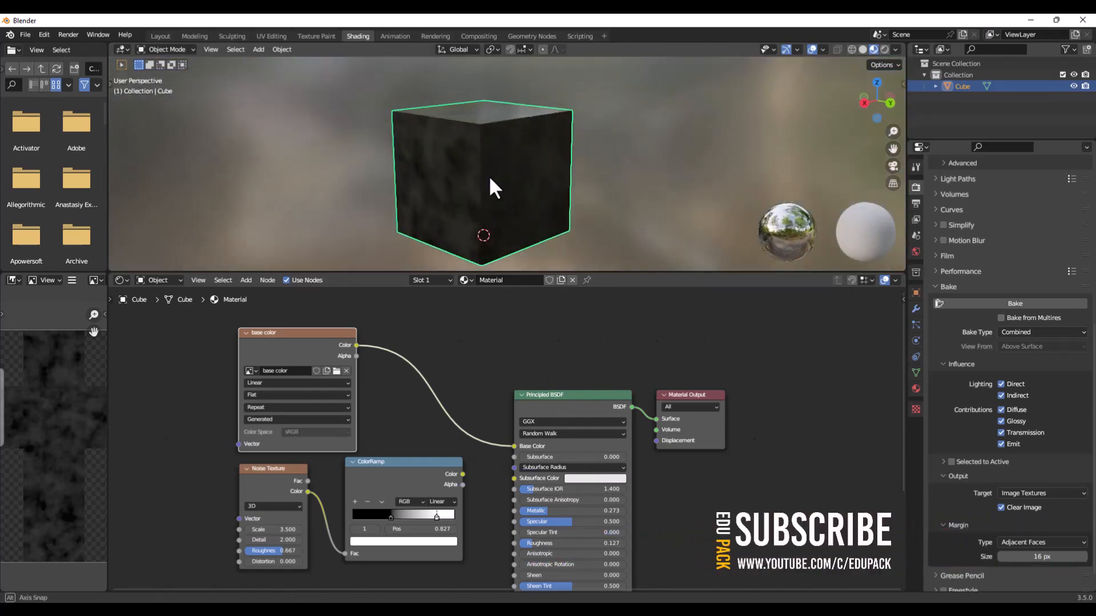
pyautogui.moveTo(502, 169); pyautogui.dragTo(501, 195, button='middle')
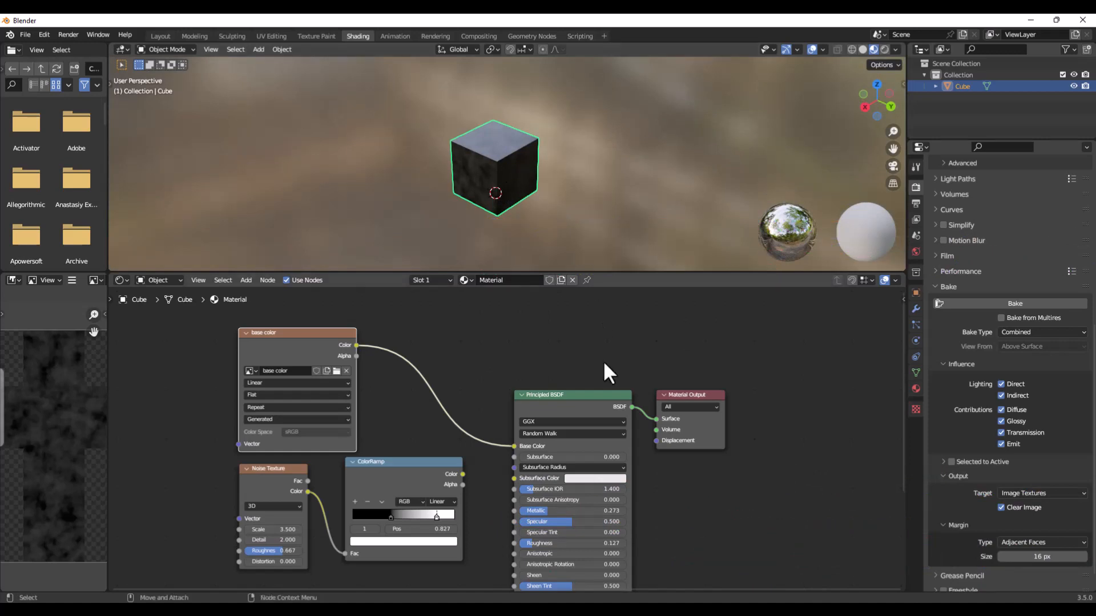
pyautogui.moveTo(546, 510)
pyautogui.mouseDown()
pyautogui.moveTo(556, 511)
pyautogui.moveTo(531, 511)
pyautogui.mouseUp()
pyautogui.moveTo(565, 543); pyautogui.dragTo(531, 543)
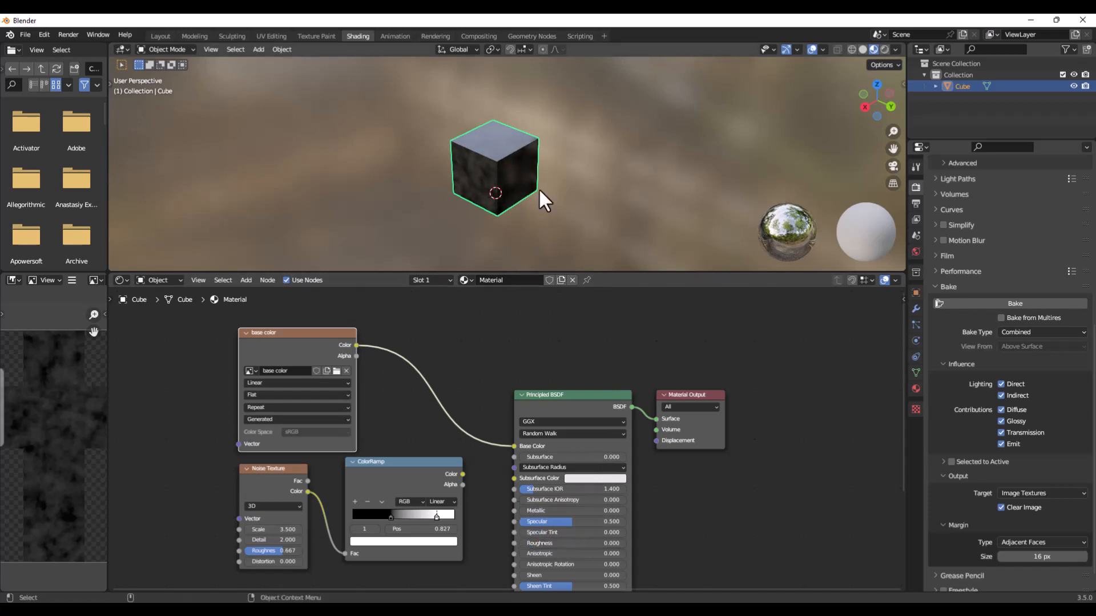
pyautogui.scroll(2, 509, 177)
pyautogui.moveTo(509, 177); pyautogui.dragTo(611, 149, button='middle')
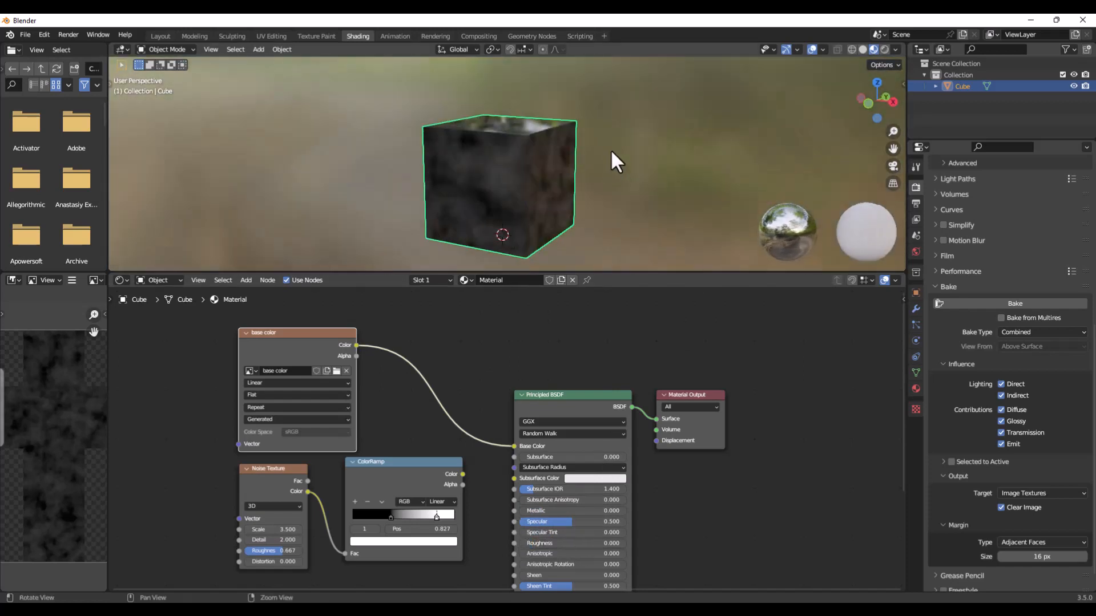
pyautogui.moveTo(551, 541); pyautogui.dragTo(594, 543)
pyautogui.moveTo(508, 93); pyautogui.dragTo(483, 194, button='middle')
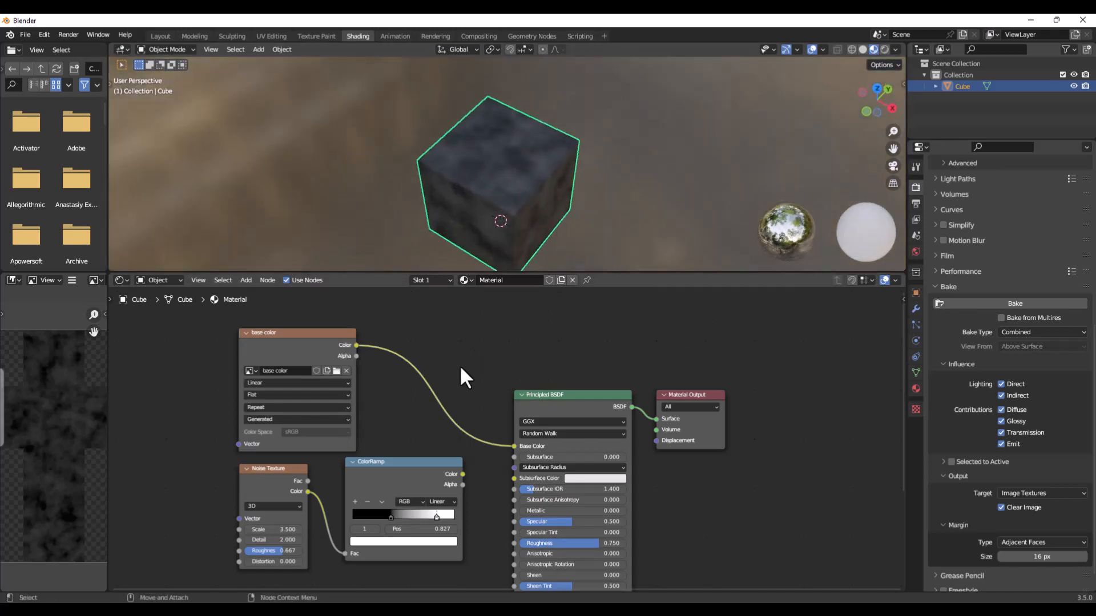
# - Delete the Noise Texture and ColorRamp nodes from the cube's material
pyautogui.scroll(-4, 460, 364)
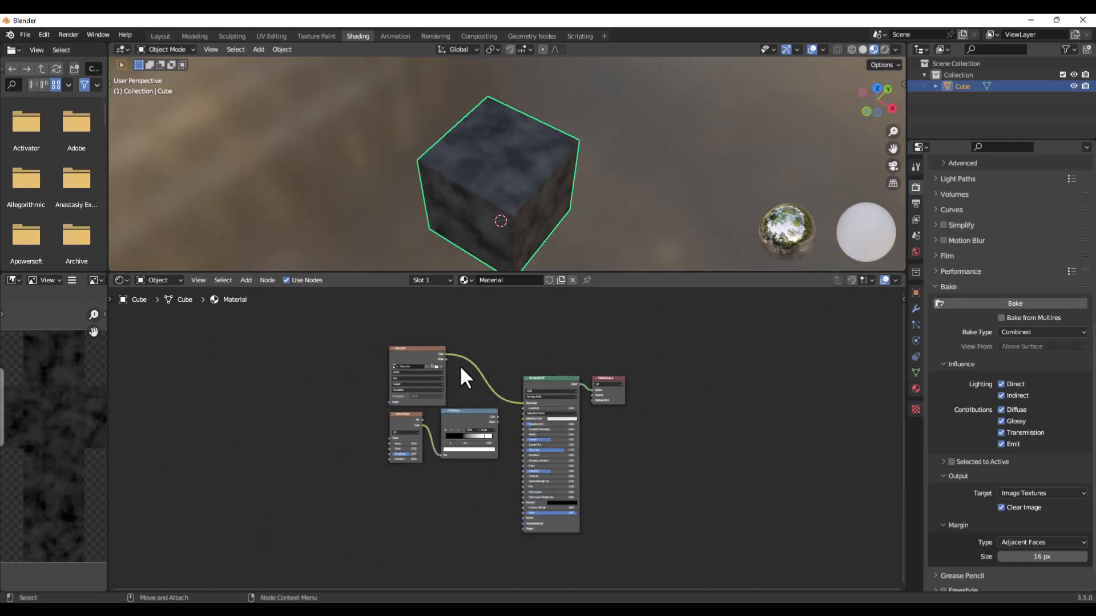
pyautogui.press('b')
pyautogui.moveTo(382, 482); pyautogui.dragTo(465, 430)
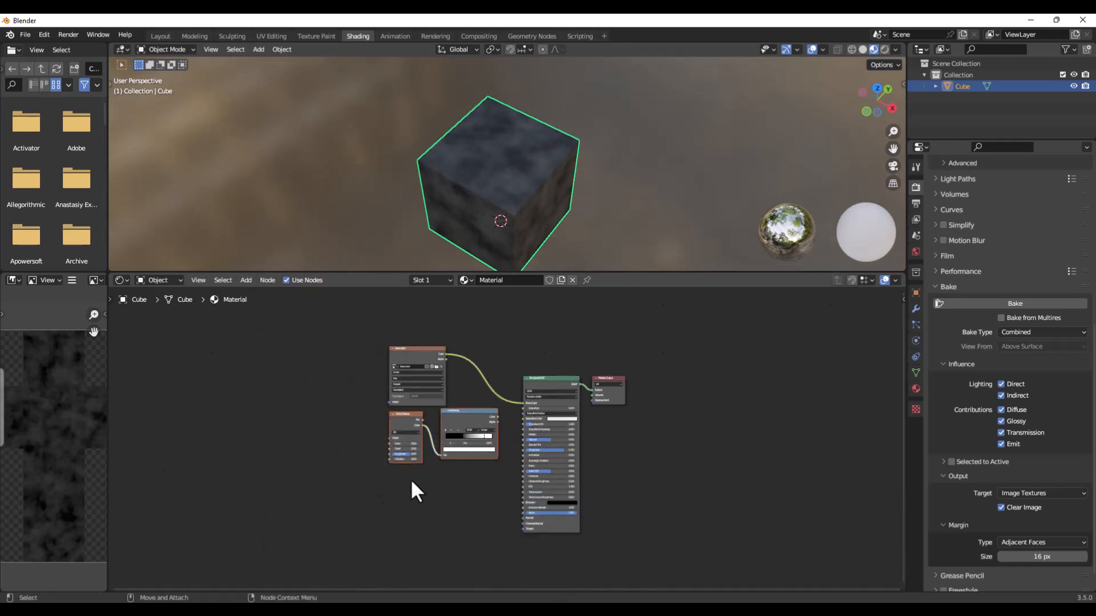
pyautogui.press('x')
pyautogui.moveTo(433, 465); pyautogui.dragTo(479, 467, button='middle')
pyautogui.scroll(5, 566, 405)
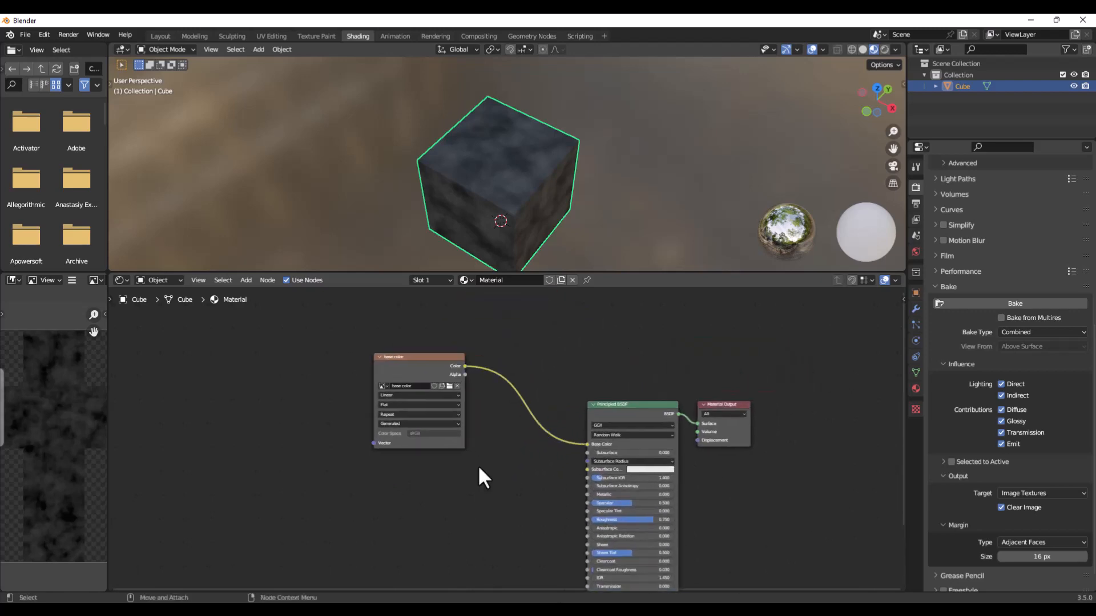
# - Insert a Gamma node between the base color image and the Base Color input, and adjust its Gamma value
pyautogui.hotkey('shift', 'a')
pyautogui.write('sgamma')
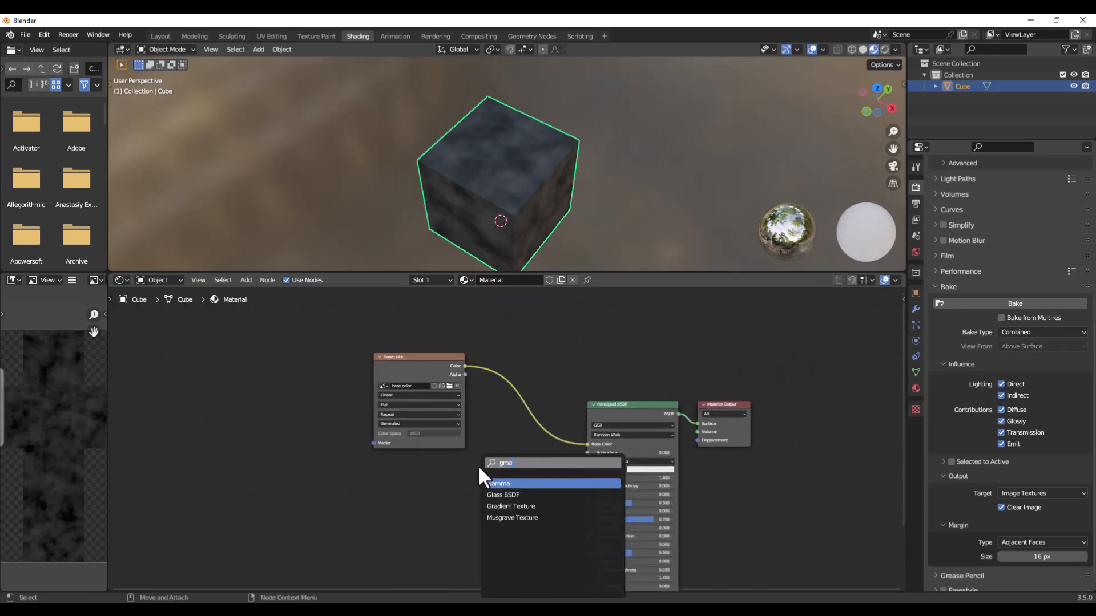
pyautogui.press('Return')
pyautogui.click(504, 396)
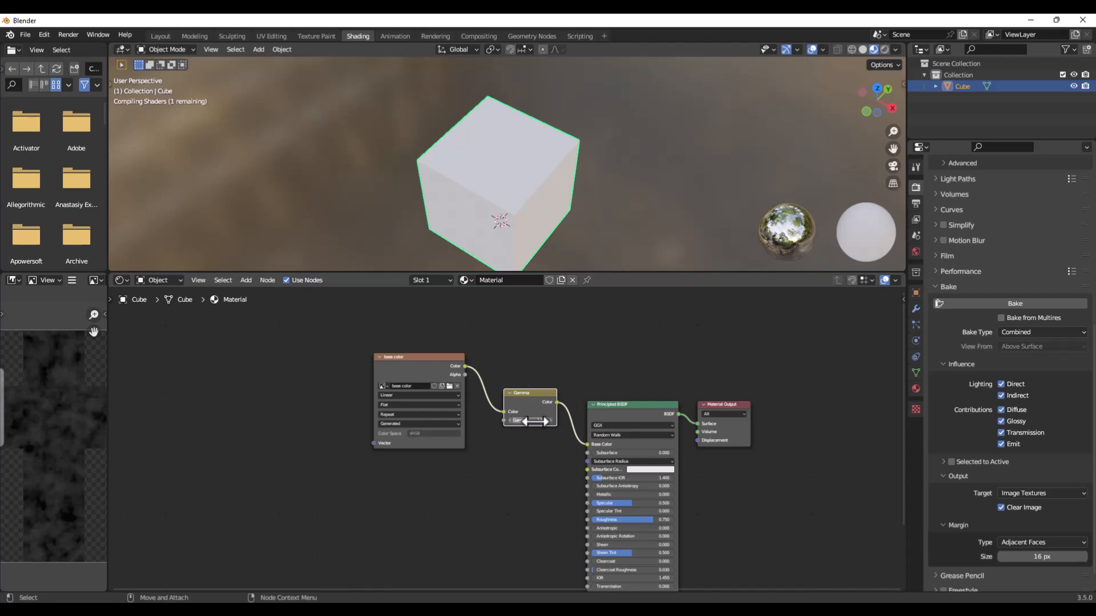
pyautogui.moveTo(533, 421); pyautogui.dragTo(514, 422)
pyautogui.moveTo(565, 174); pyautogui.dragTo(551, 190, button='middle')
# - Link the base color image's Color output to Roughness and move the Gamma node up clear of the new link
pyautogui.moveTo(426, 361)
pyautogui.mouseDown()
pyautogui.moveTo(367, 357)
pyautogui.moveTo(521, 542)
pyautogui.moveTo(555, 556)
pyautogui.moveTo(586, 542)
pyautogui.moveTo(598, 493)
pyautogui.moveTo(573, 530)
pyautogui.moveTo(583, 520)
pyautogui.mouseUp()
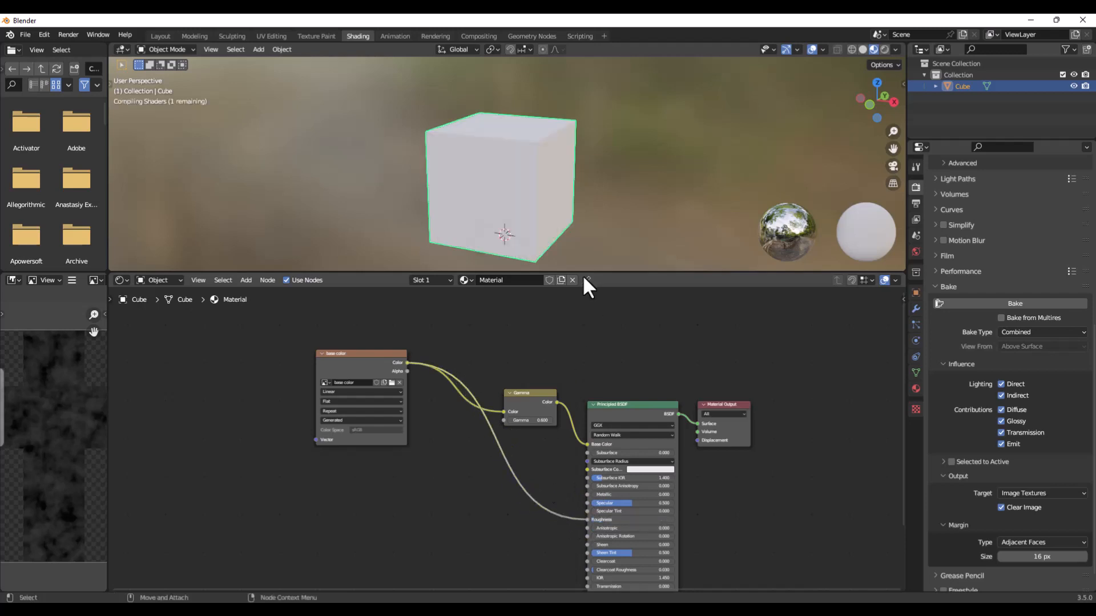
pyautogui.moveTo(589, 266); pyautogui.dragTo(512, 165, button='middle')
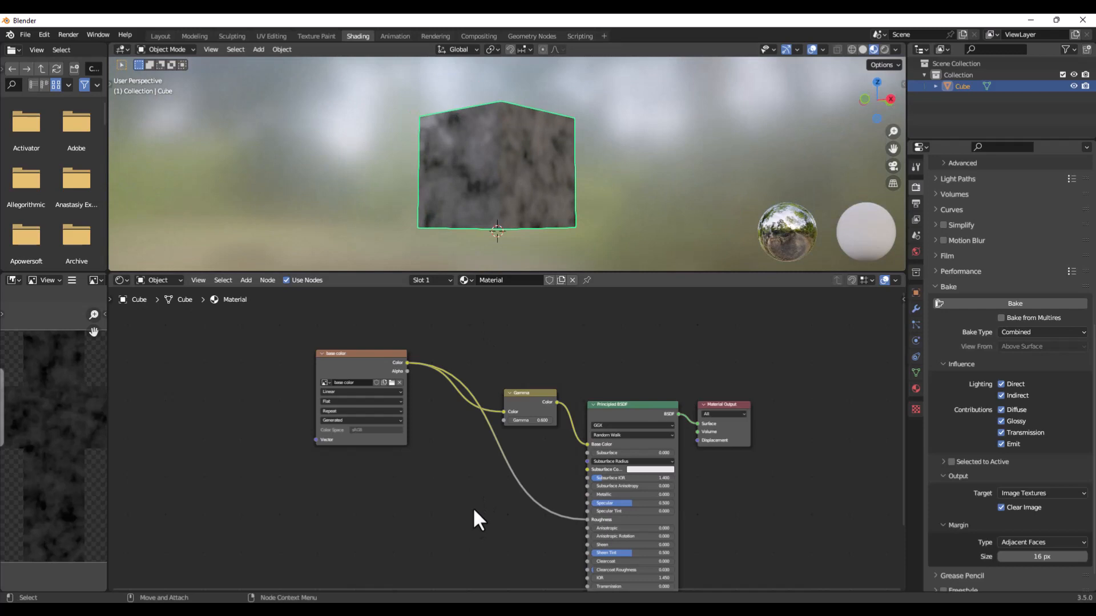
pyautogui.moveTo(533, 395); pyautogui.dragTo(540, 371)
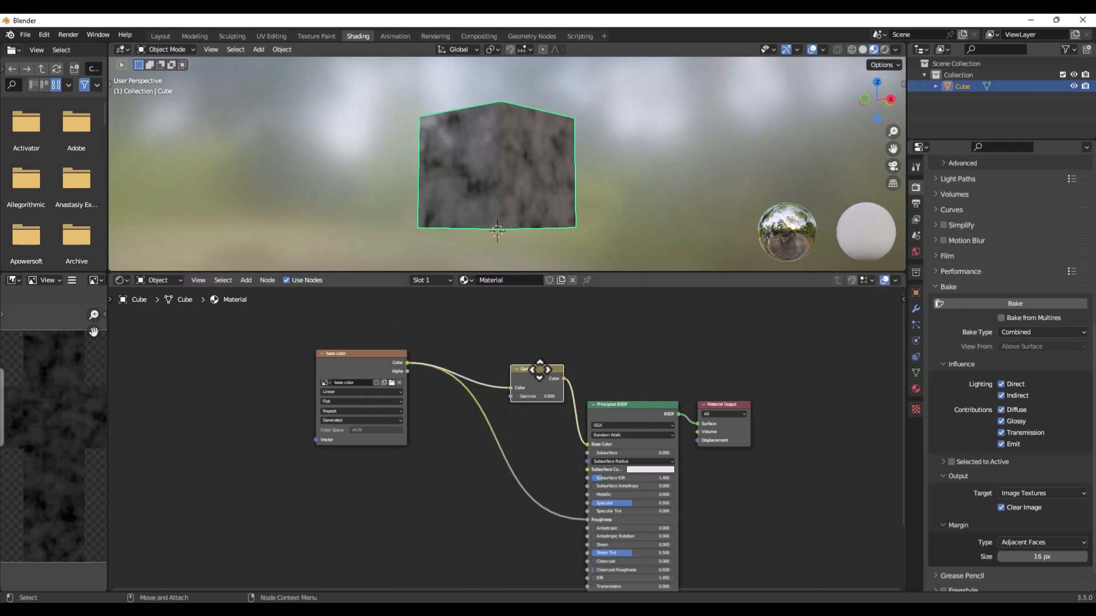
# - Insert a ColorRamp node on the Roughness link and move its black and white stops closer together
pyautogui.hotkey('shift', 'a')
pyautogui.click(465, 455)
pyautogui.write('color ramp')
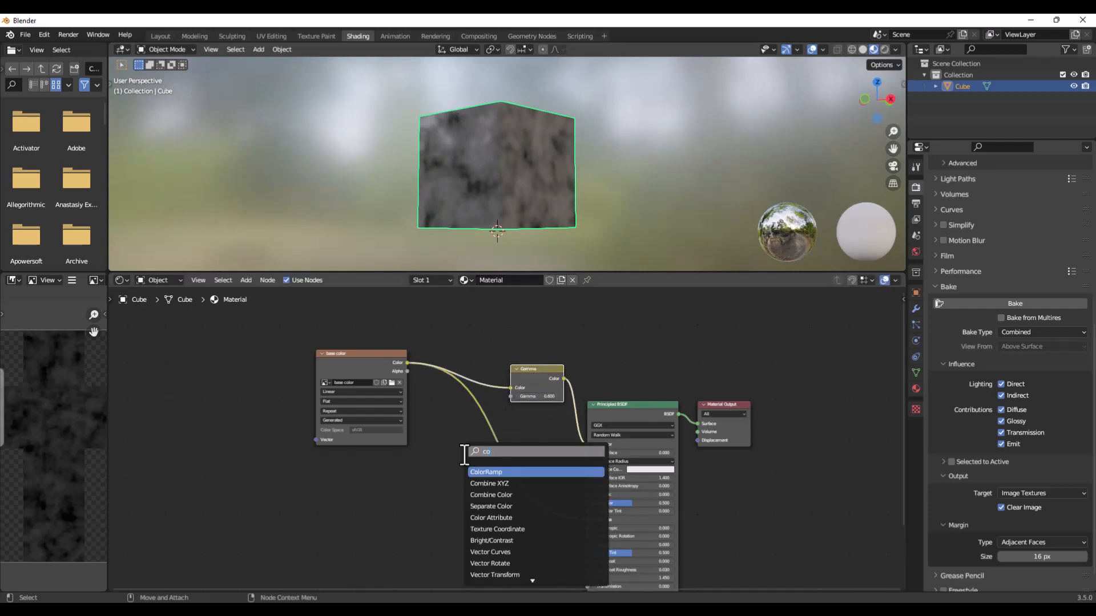
pyautogui.press('Return')
pyautogui.click(466, 448)
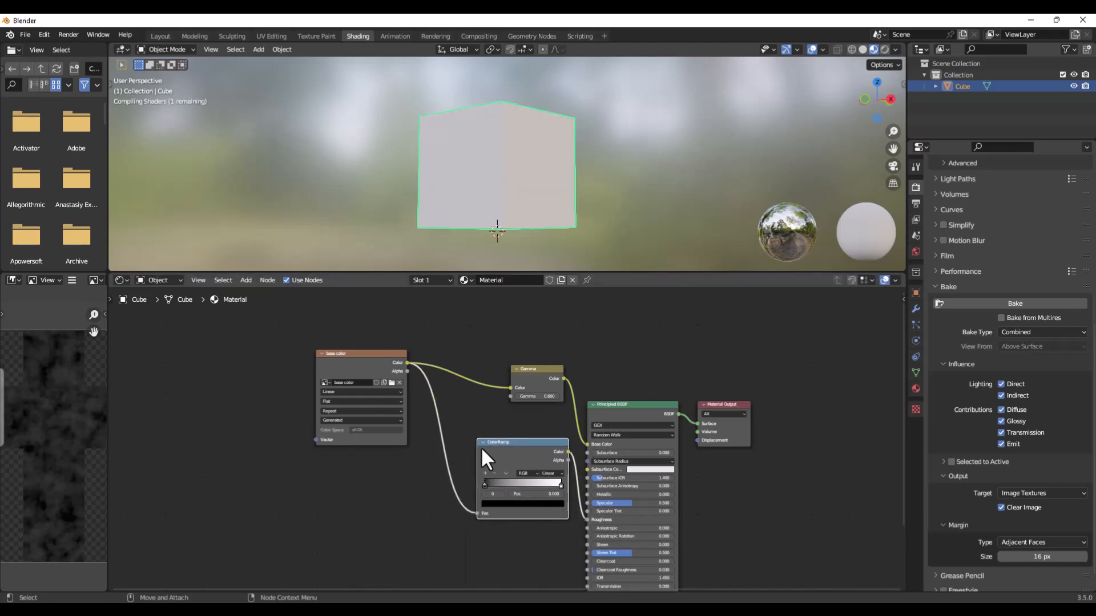
pyautogui.moveTo(483, 486); pyautogui.dragTo(535, 485)
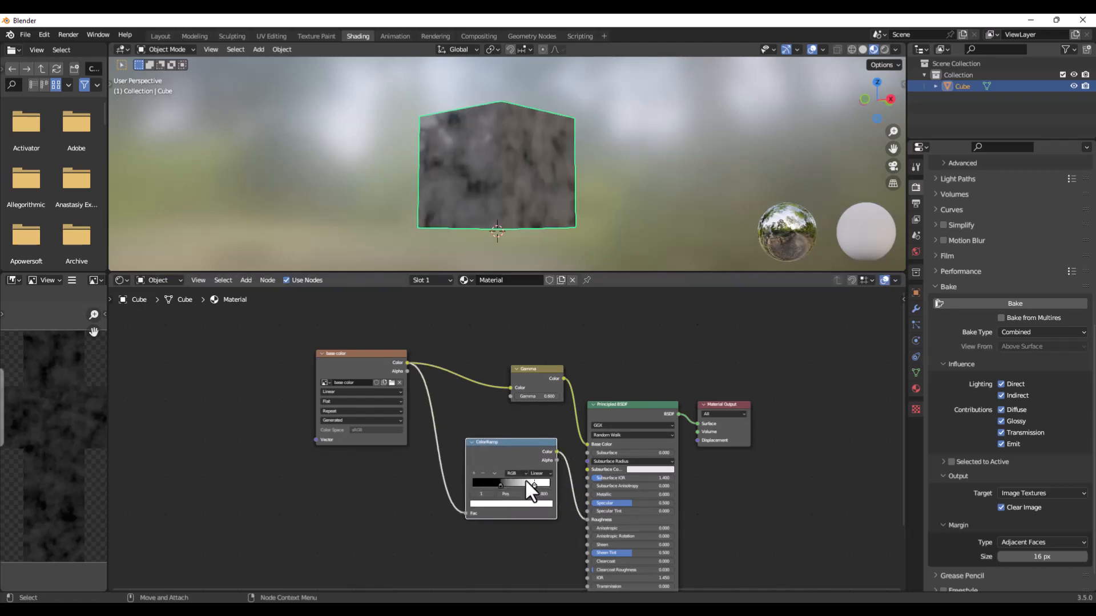
pyautogui.moveTo(522, 208); pyautogui.dragTo(491, 211, button='middle')
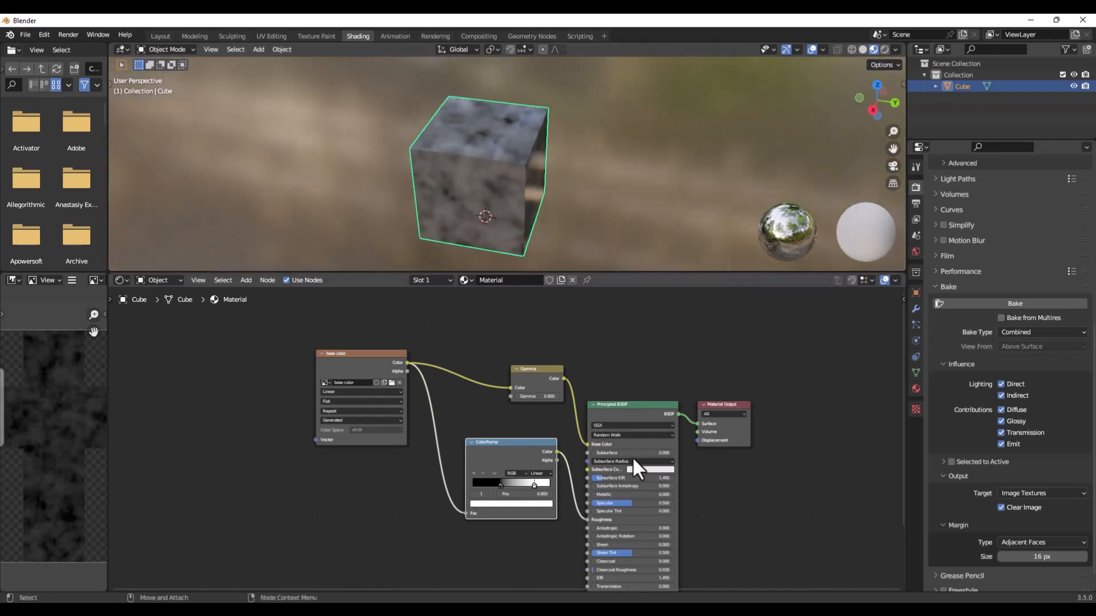
# - Set the Principled BSDF's Metallic to 0.200 and check the cube from other sides
pyautogui.moveTo(621, 494)
pyautogui.mouseDown()
pyautogui.moveTo(656, 494)
pyautogui.moveTo(611, 494)
pyautogui.mouseUp()
pyautogui.moveTo(513, 217); pyautogui.dragTo(475, 184, button='middle')
pyautogui.moveTo(341, 177); pyautogui.dragTo(496, 188, button='middle')
# - Delete the ColorRamp and Gamma nodes from the cube's material
pyautogui.press('x')
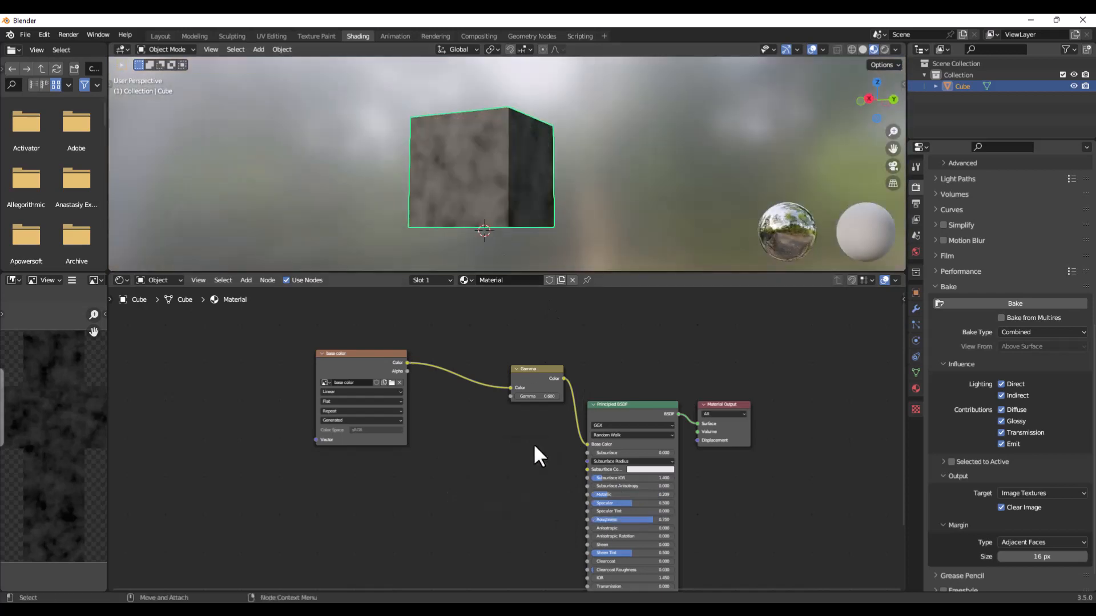
pyautogui.click(517, 379)
pyautogui.press('x')
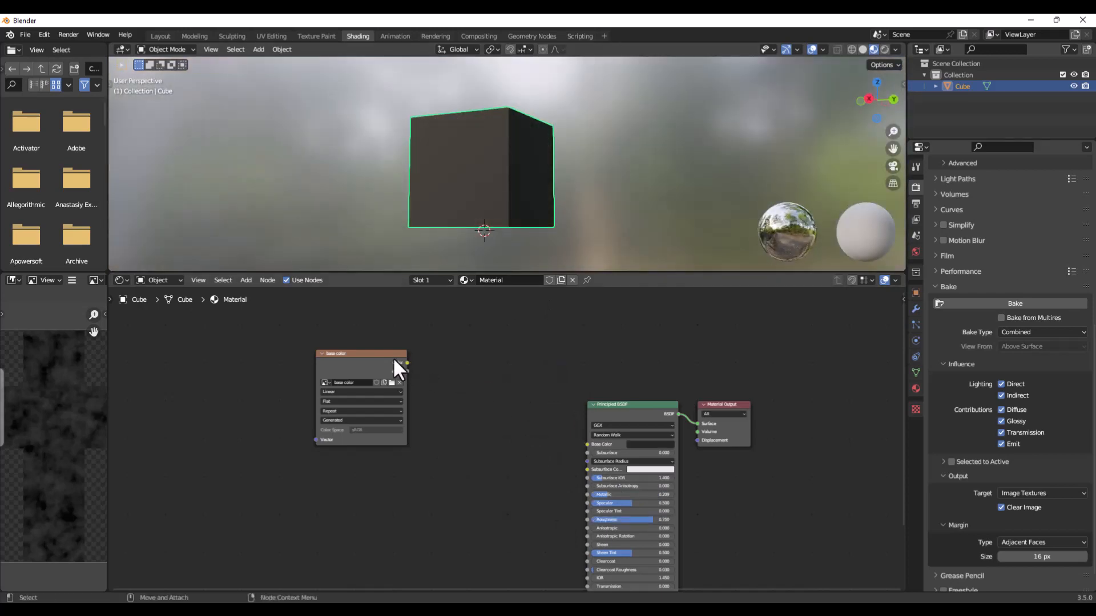
# - Examine the whole baked base color image in the Texture Paint workspace
pyautogui.click(313, 36)
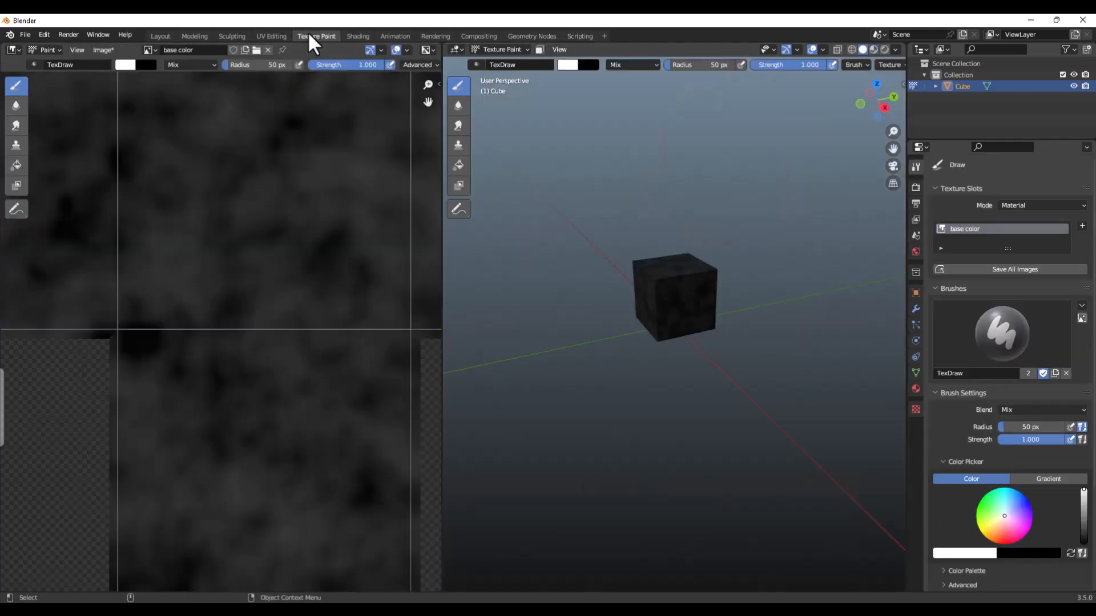
pyautogui.scroll(-6, 299, 262)
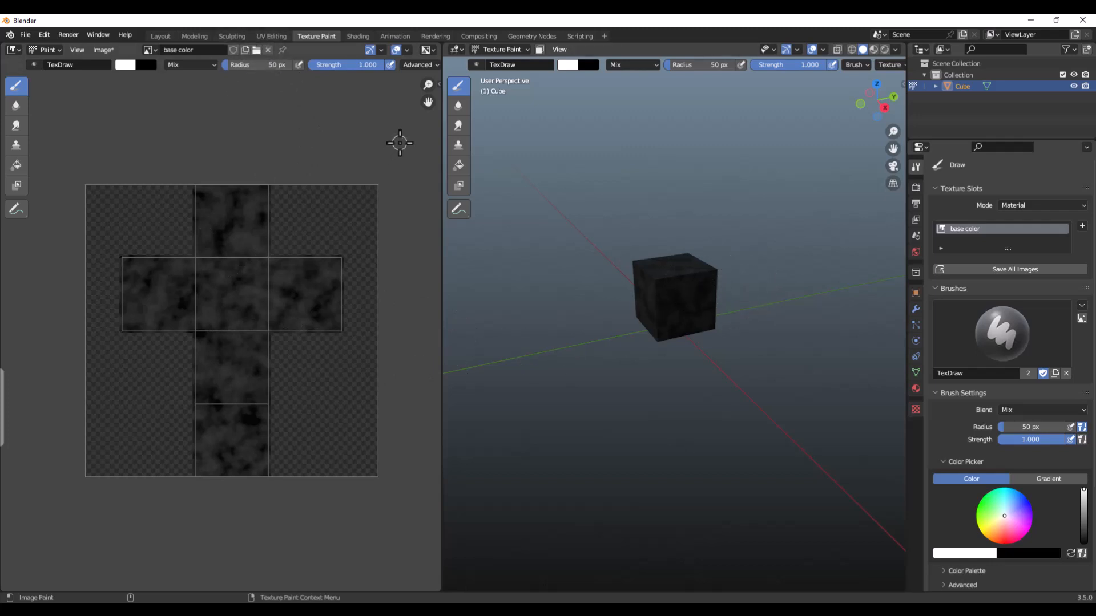
# - Show the cube in Material Preview shading in the Layout workspace and deselect it
pyautogui.click(159, 36)
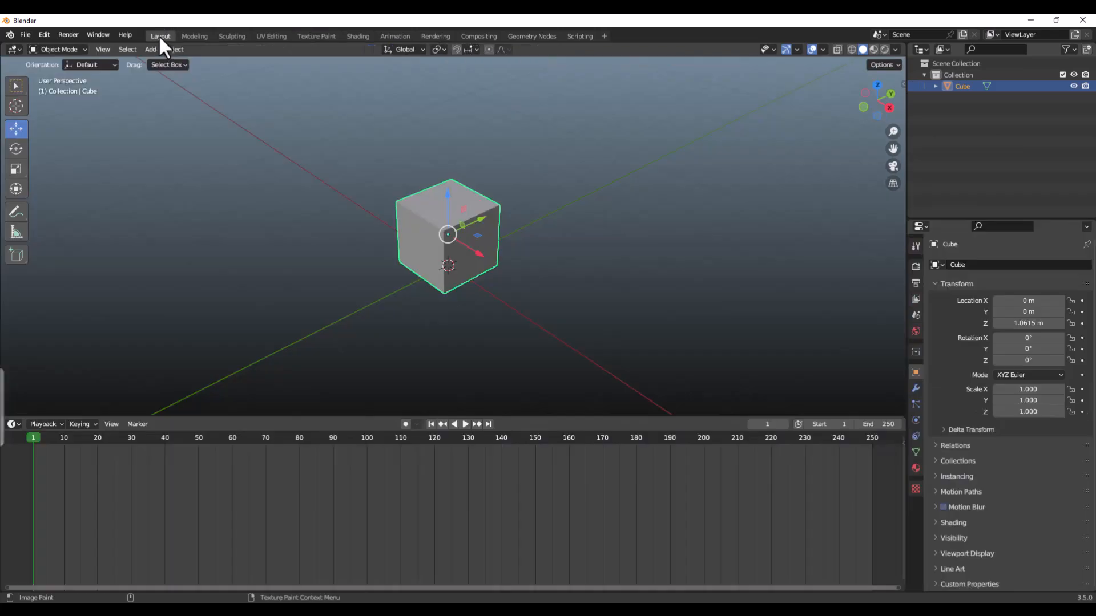
pyautogui.scroll(2, 507, 245)
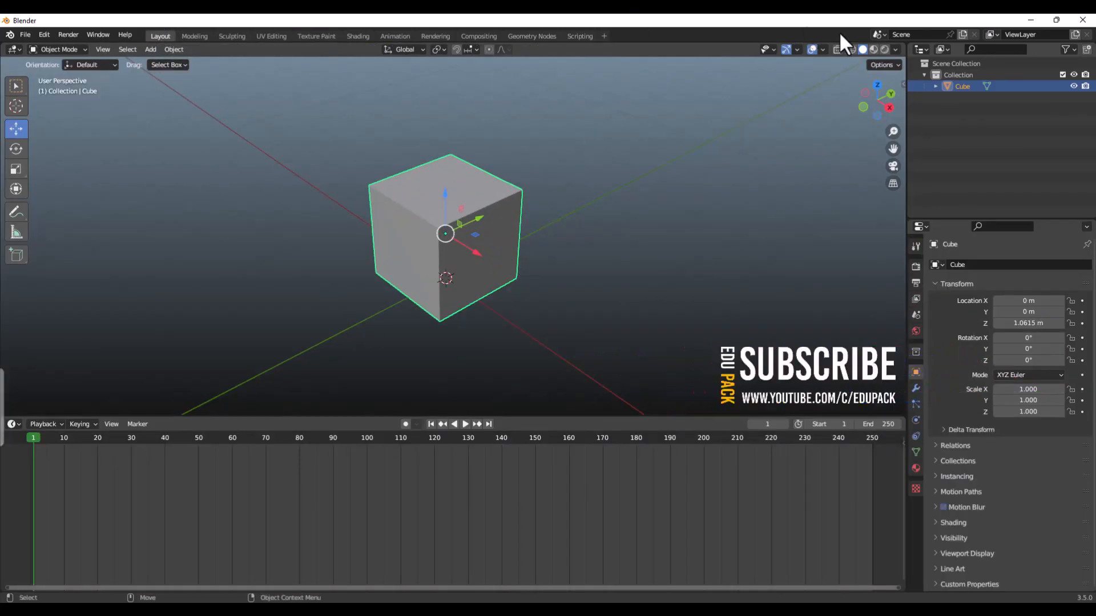
pyautogui.click(874, 49)
pyautogui.click(595, 222)
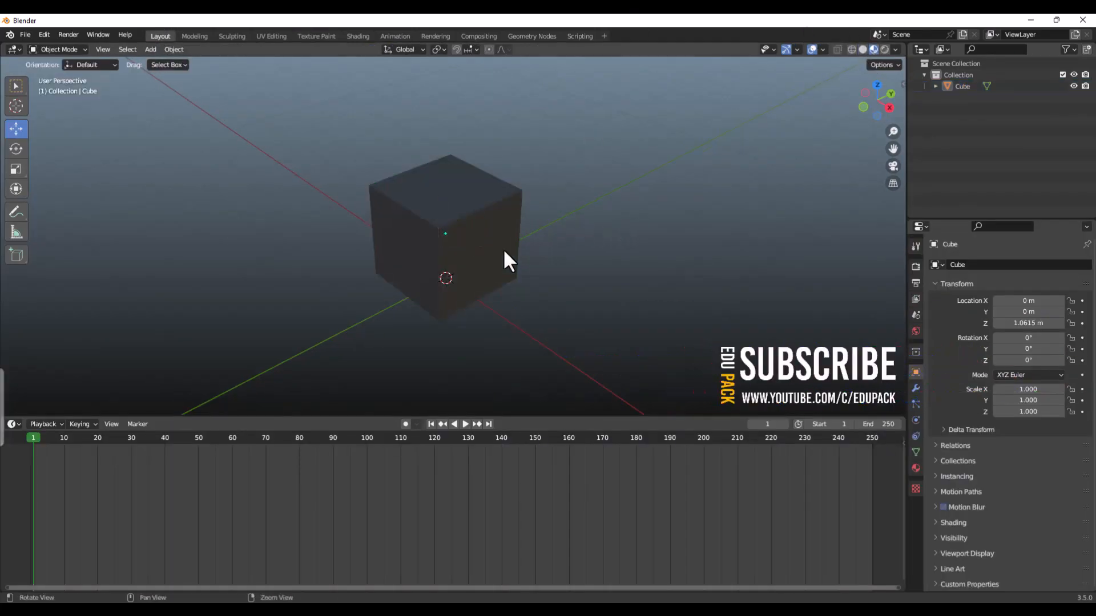
# - Link the base color image's Color output to the Principled BSDF's Base Color in the Shading workspace, and check the cube
pyautogui.click(358, 37)
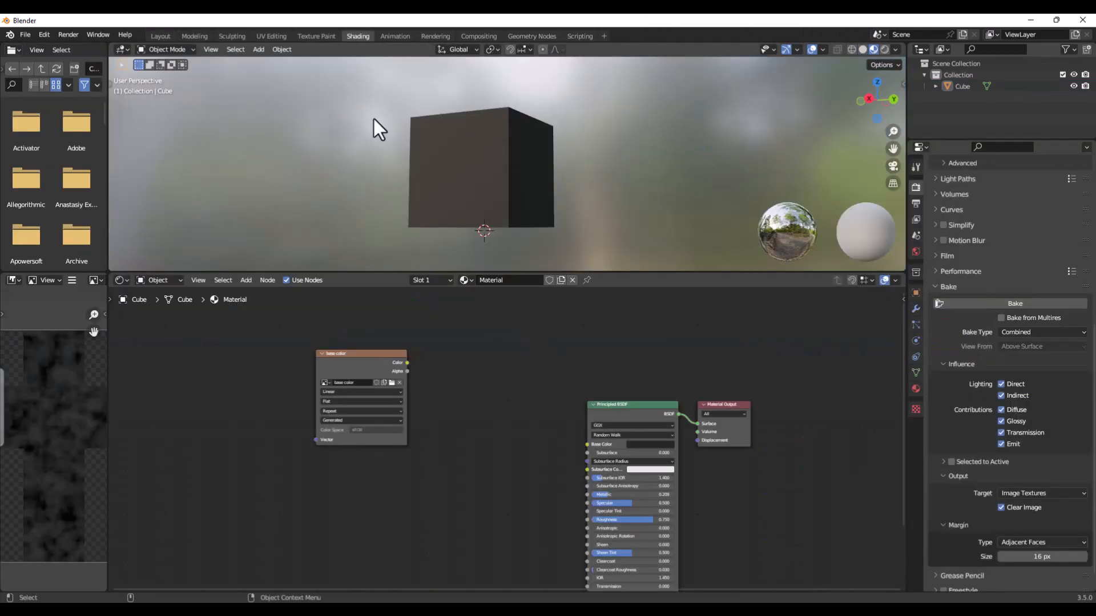
pyautogui.moveTo(407, 363); pyautogui.dragTo(588, 444)
pyautogui.moveTo(516, 165); pyautogui.dragTo(528, 201, button='middle')
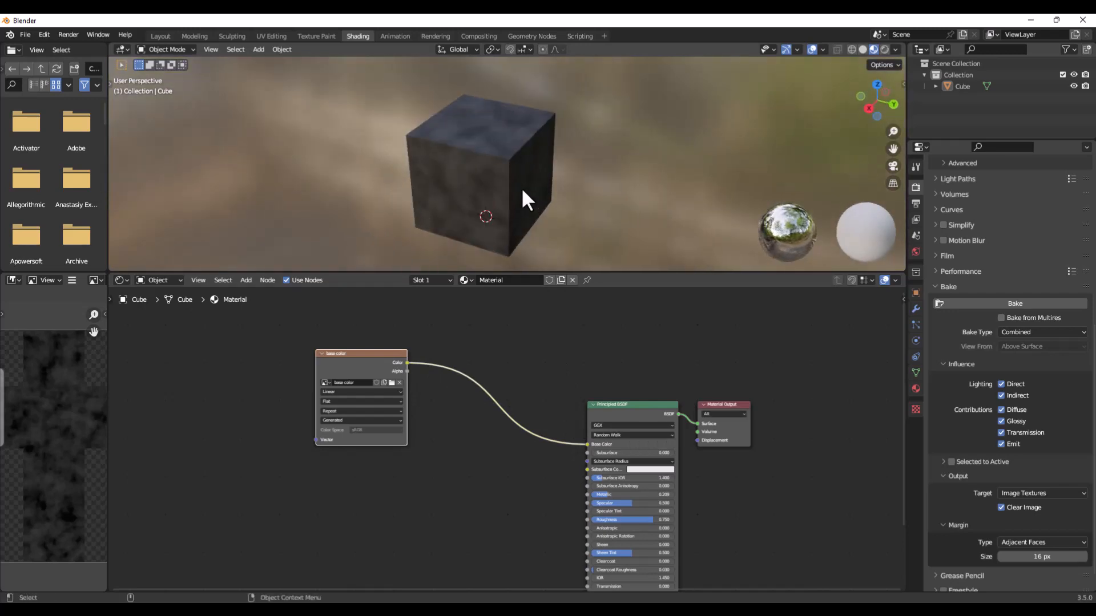